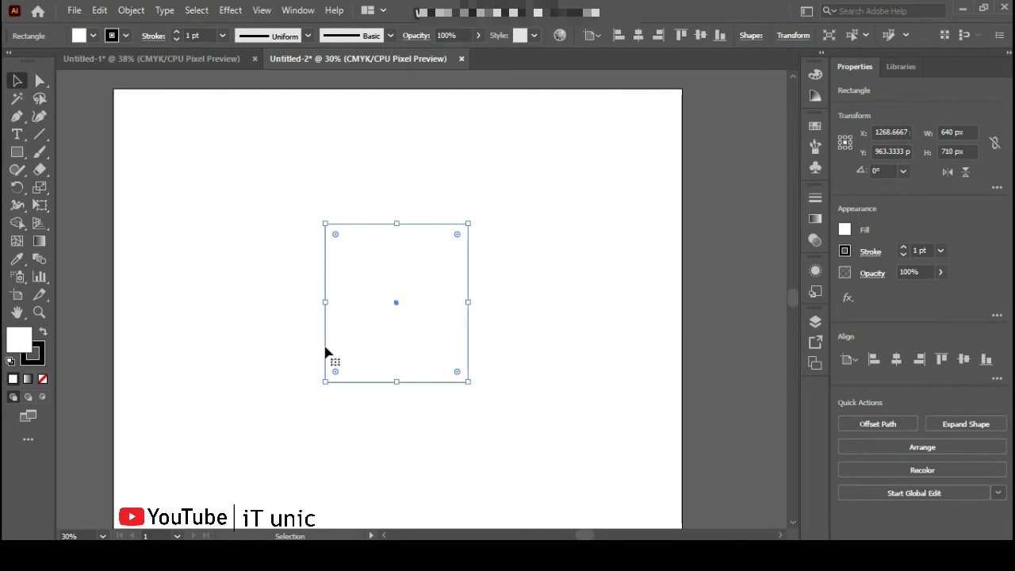
Round only the two bottom corners of the 640 × 710 px body rectangle to a radius of about 62 px.
{"action": "left_click_drag", "start_coordinate": [294, 411], "coordinate": [474, 358]}
{"action": "left_click", "coordinate": [35, 81]}
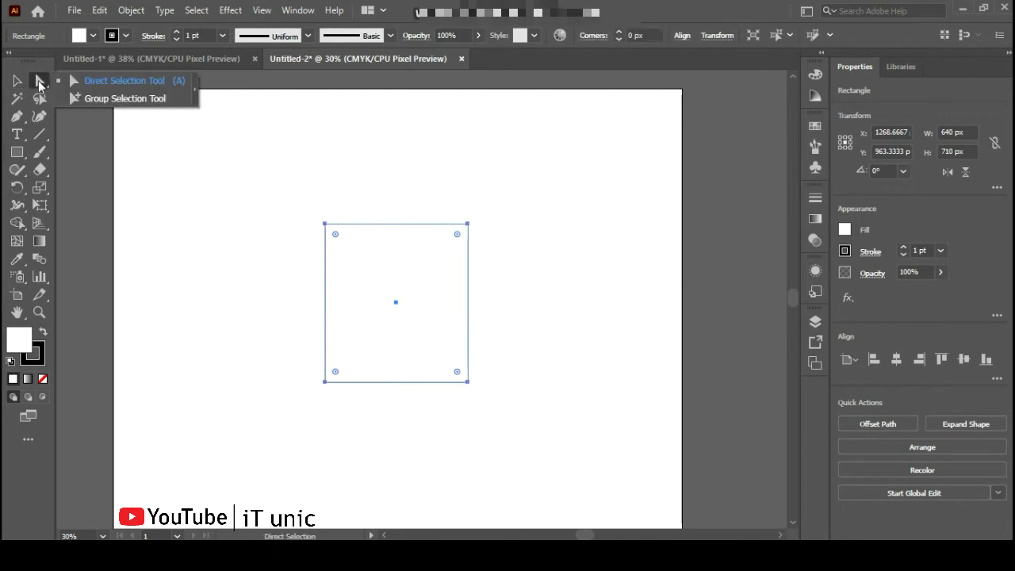
{"action": "left_click", "coordinate": [143, 78]}
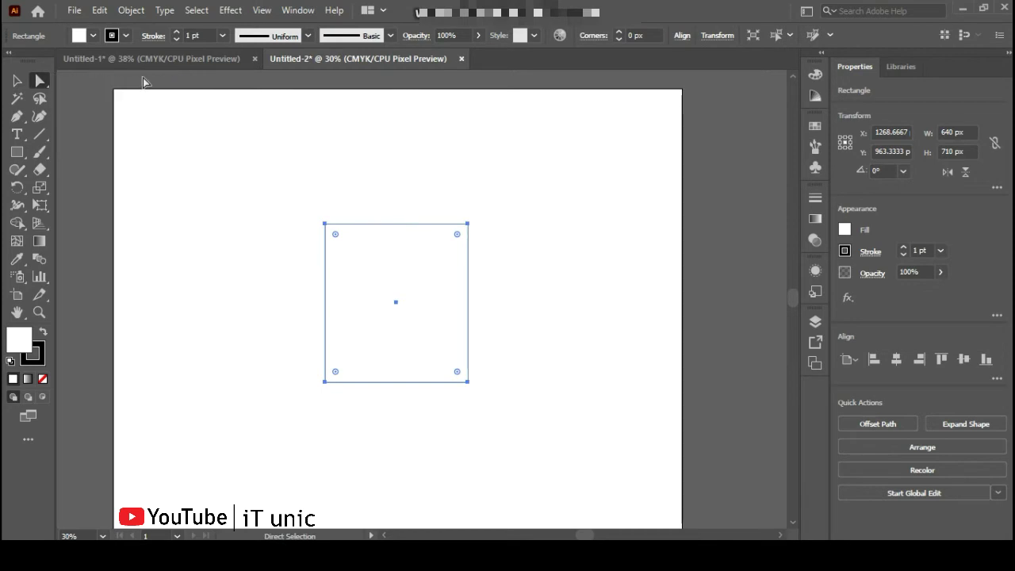
{"action": "left_click_drag", "start_coordinate": [295, 402], "coordinate": [454, 370]}
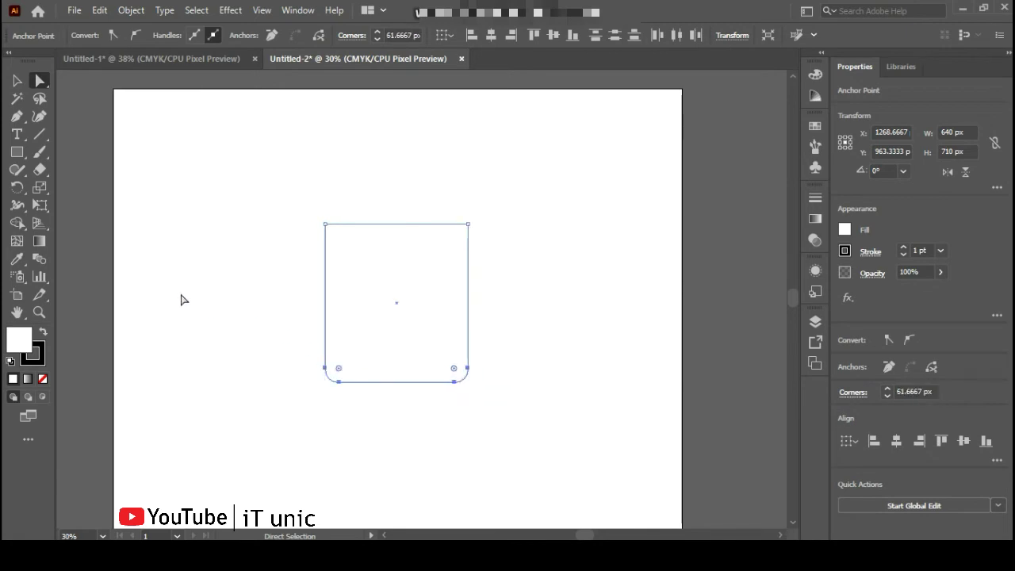
{"action": "left_click", "coordinate": [17, 81]}
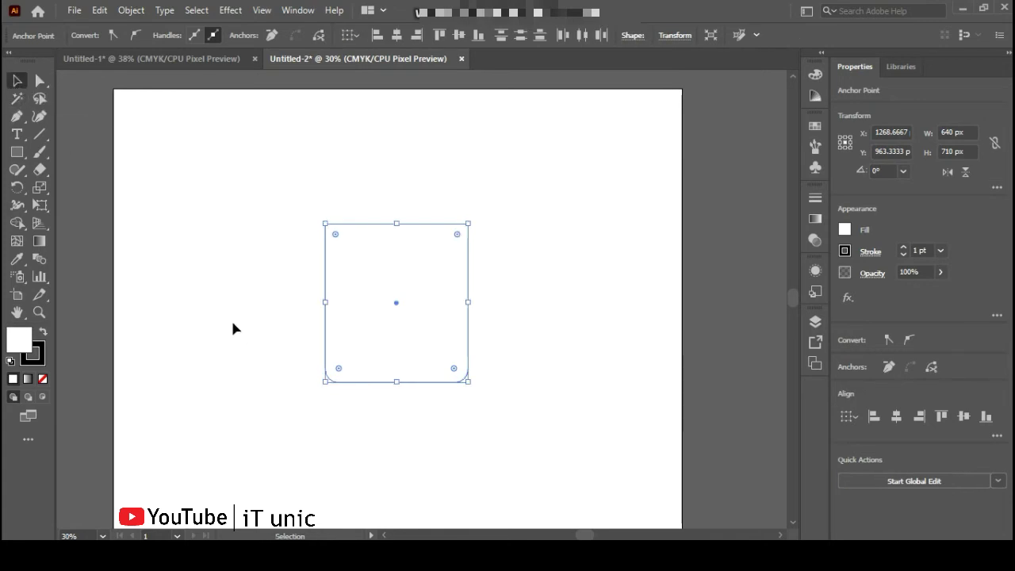
Draw a narrow upright rectangle about 143 × 427 px in the empty area left of the body.
{"action": "left_click_drag", "start_coordinate": [17, 152], "coordinate": [73, 156]}
{"action": "left_click_drag", "start_coordinate": [161, 182], "coordinate": [194, 279]}
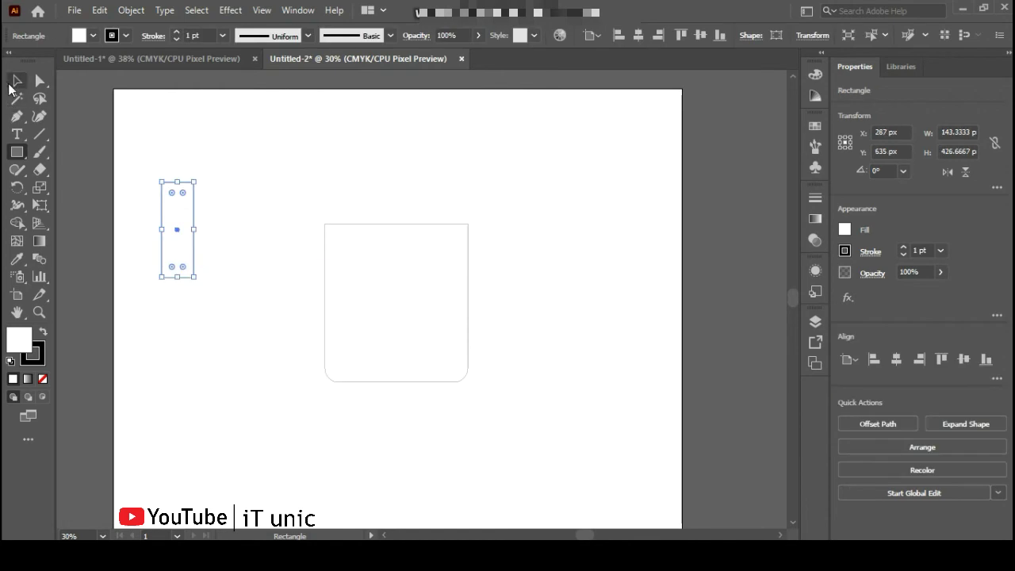
{"action": "left_click", "coordinate": [14, 85]}
Set the stroke weight of both the narrow rectangle and the body to 2 pt.
{"action": "left_click_drag", "start_coordinate": [154, 277], "coordinate": [412, 238]}
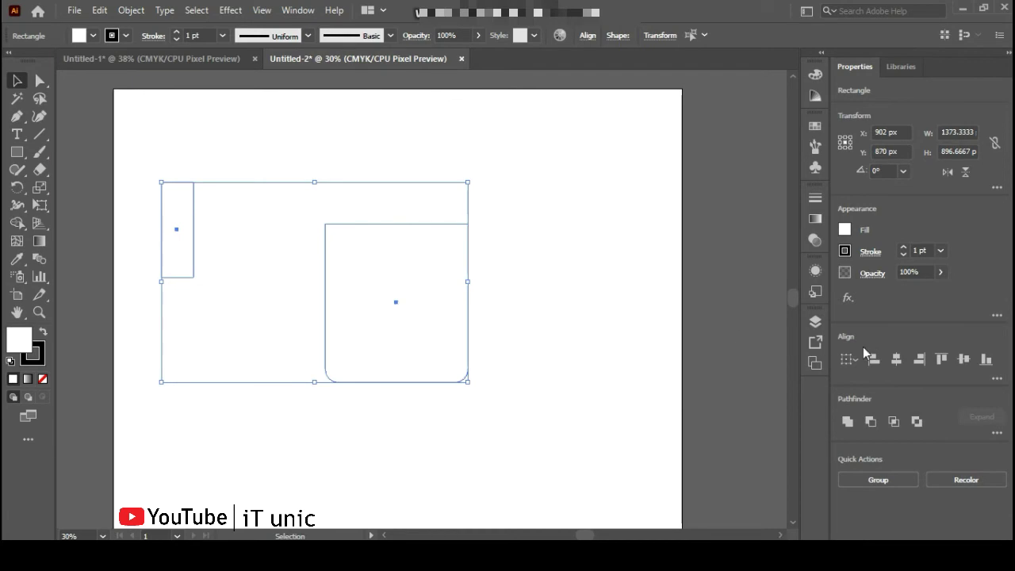
{"action": "left_click", "coordinate": [904, 251]}
{"action": "left_click", "coordinate": [198, 429]}
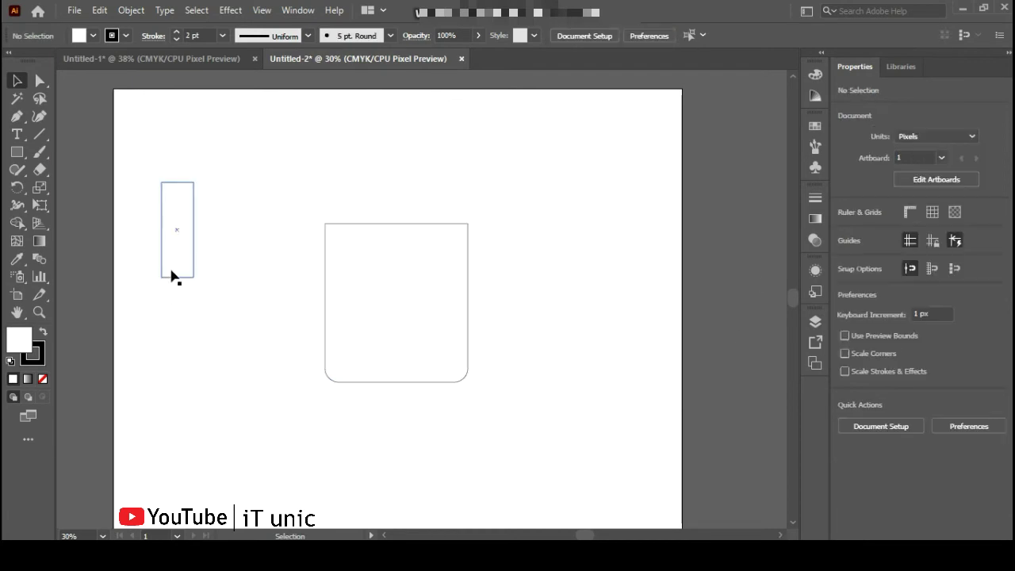
Fully round the narrow rectangle's corners, lengthen it to about 477 px and place it as the left arm, level with the body's top edge.
{"action": "left_click", "coordinate": [168, 276]}
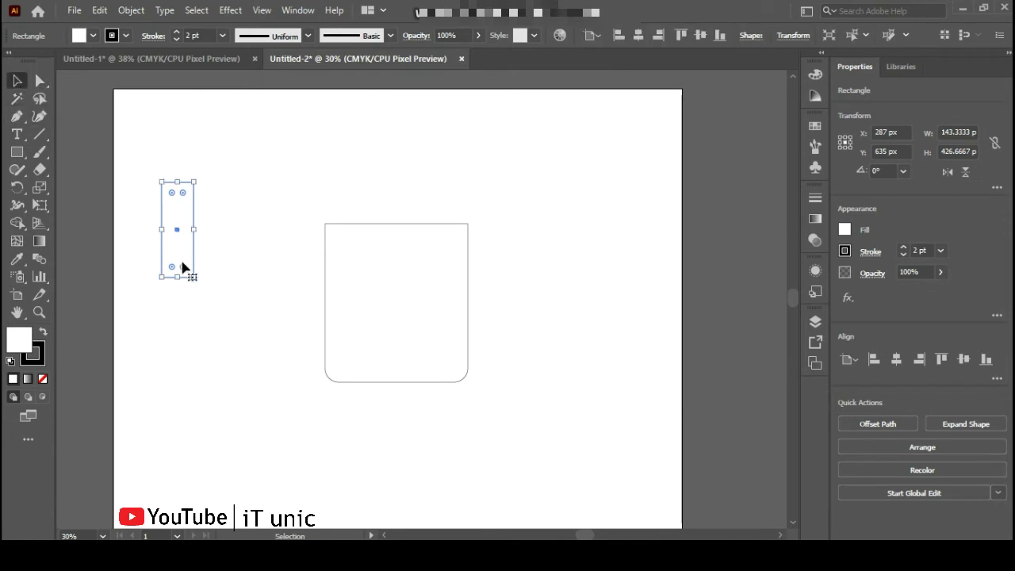
{"action": "left_click_drag", "start_coordinate": [183, 268], "coordinate": [180, 264]}
{"action": "left_click", "coordinate": [125, 176]}
{"action": "left_click_drag", "start_coordinate": [183, 248], "coordinate": [302, 333]}
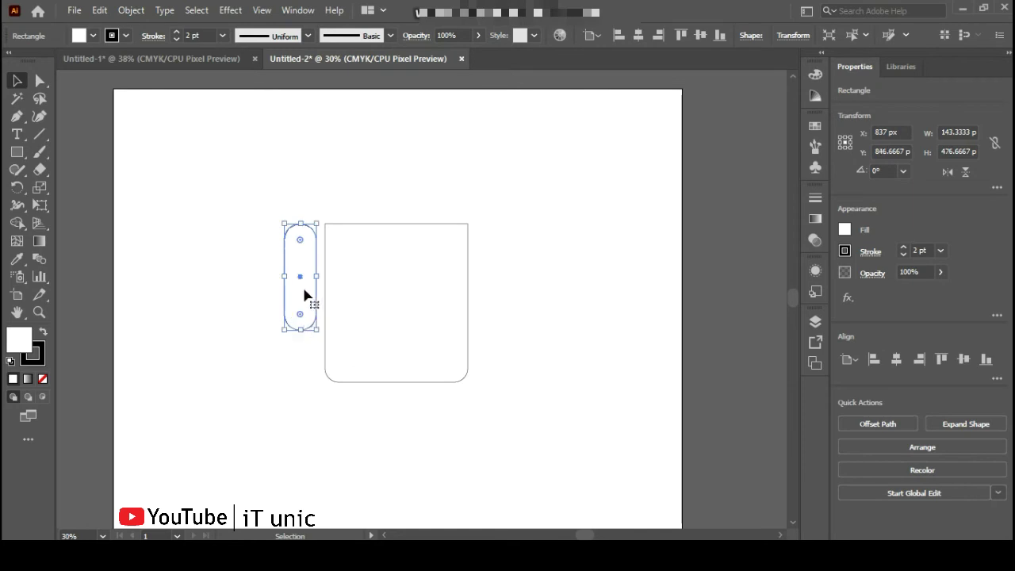
Duplicate the arm to the body's right side with a 40 px gap, and place two more copies as legs across its bottom edge.
{"action": "left_click_drag", "start_coordinate": [305, 295], "coordinate": [498, 295]}
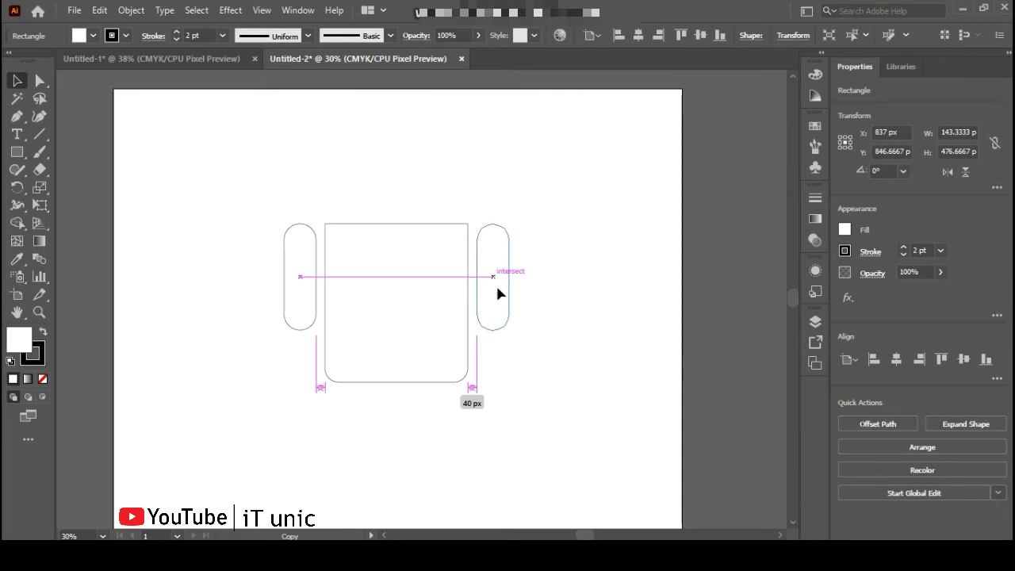
{"action": "left_click_drag", "start_coordinate": [498, 290], "coordinate": [498, 290]}
{"action": "left_click", "coordinate": [493, 394]}
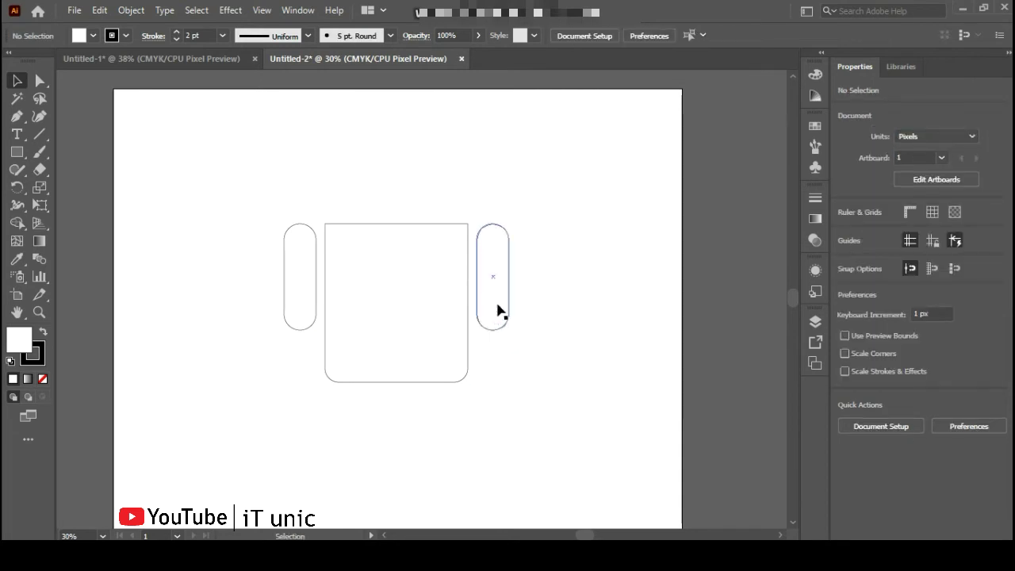
{"action": "left_click_drag", "start_coordinate": [498, 304], "coordinate": [369, 418]}
{"action": "left_click", "coordinate": [456, 464]}
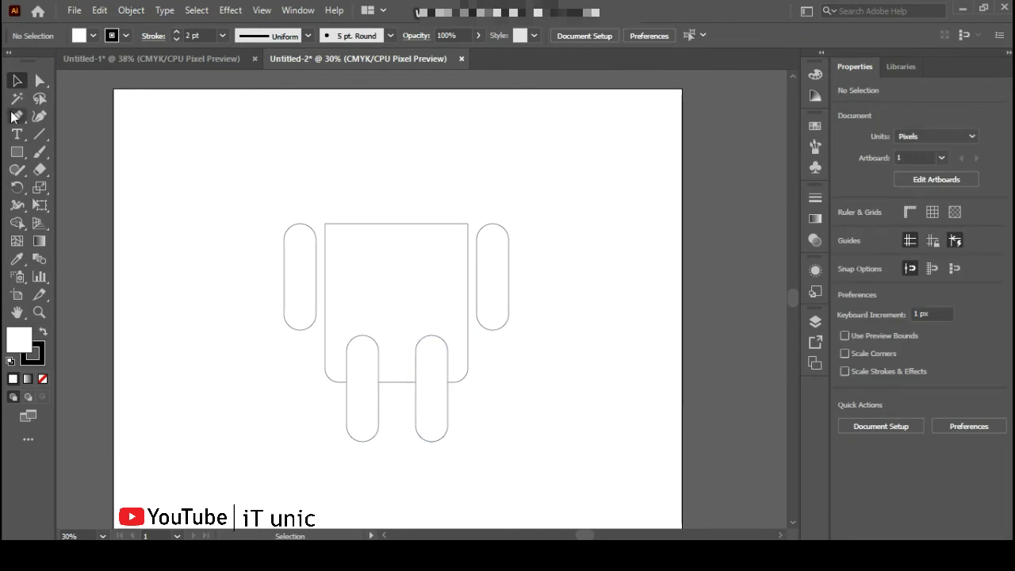
Draw a 640 × 330 px rectangle above the body, matching its width, for the head.
{"action": "left_click", "coordinate": [17, 152]}
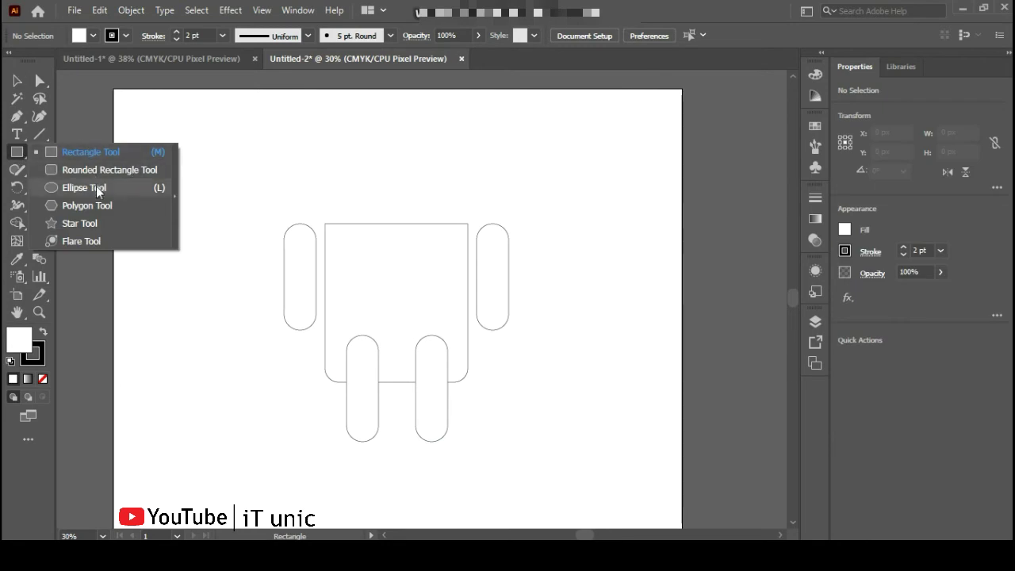
{"action": "left_click", "coordinate": [96, 187]}
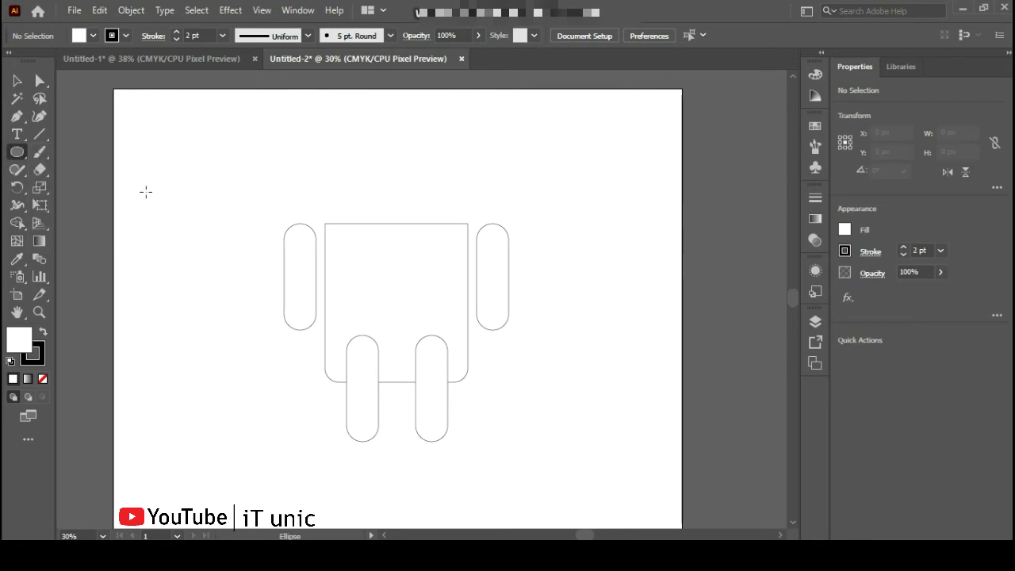
{"action": "left_click_drag", "start_coordinate": [19, 162], "coordinate": [69, 152]}
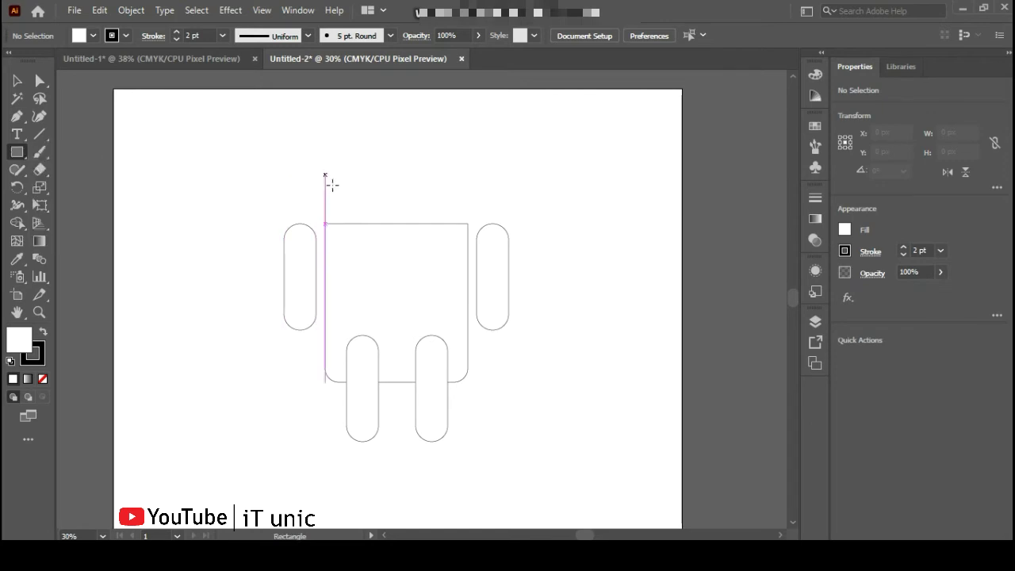
{"action": "left_click_drag", "start_coordinate": [327, 206], "coordinate": [467, 131]}
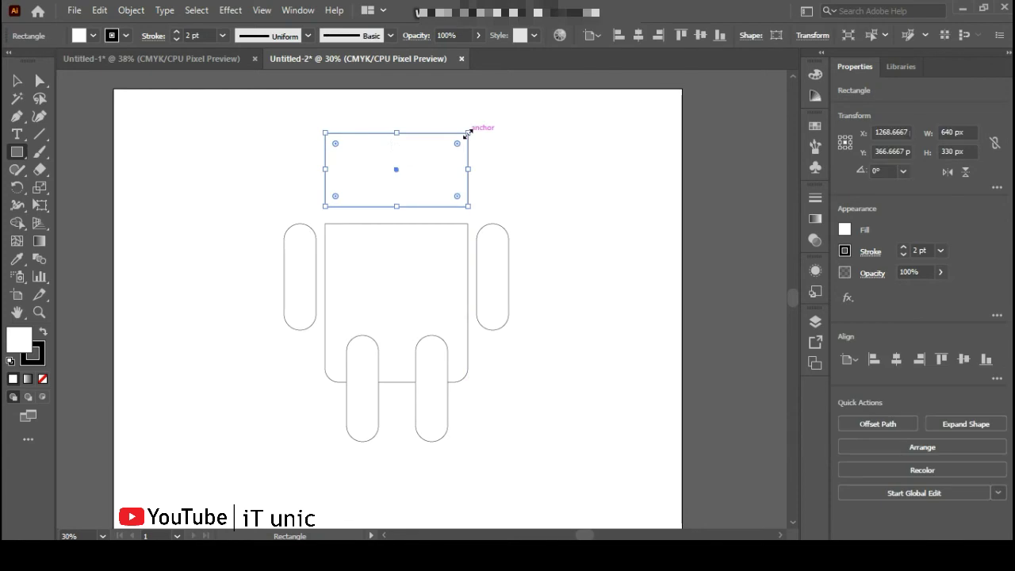
{"action": "left_click", "coordinate": [17, 81]}
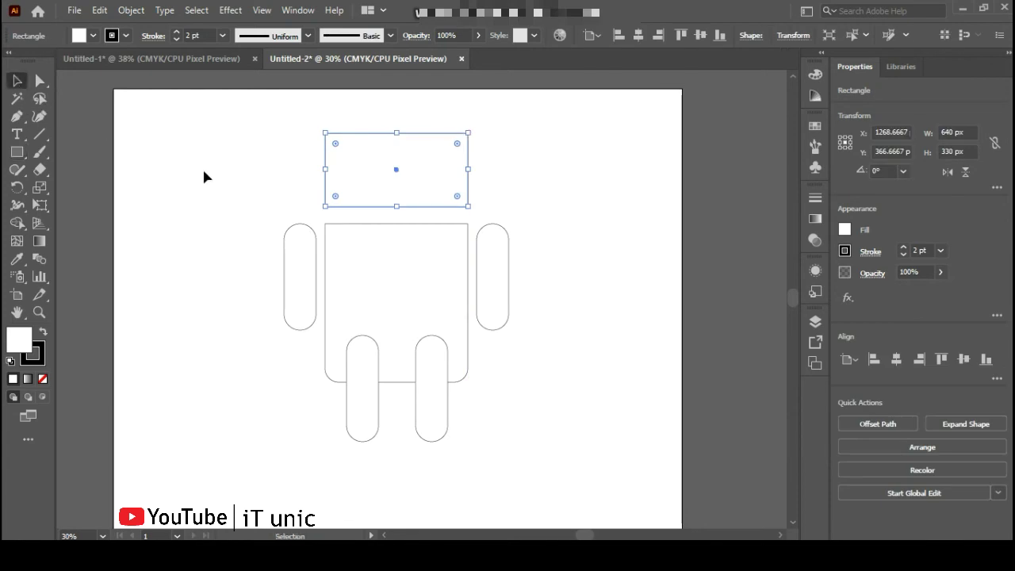
{"action": "left_click", "coordinate": [255, 164]}
Round the head rectangle's two top corners to 300 px to form a dome.
{"action": "left_click", "coordinate": [40, 81]}
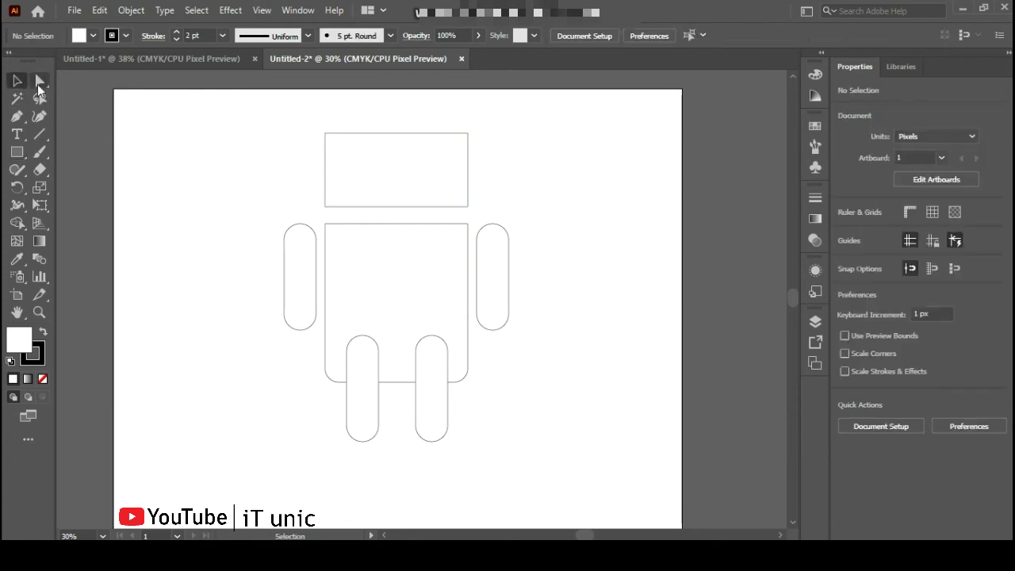
{"action": "left_click_drag", "start_coordinate": [291, 159], "coordinate": [413, 218]}
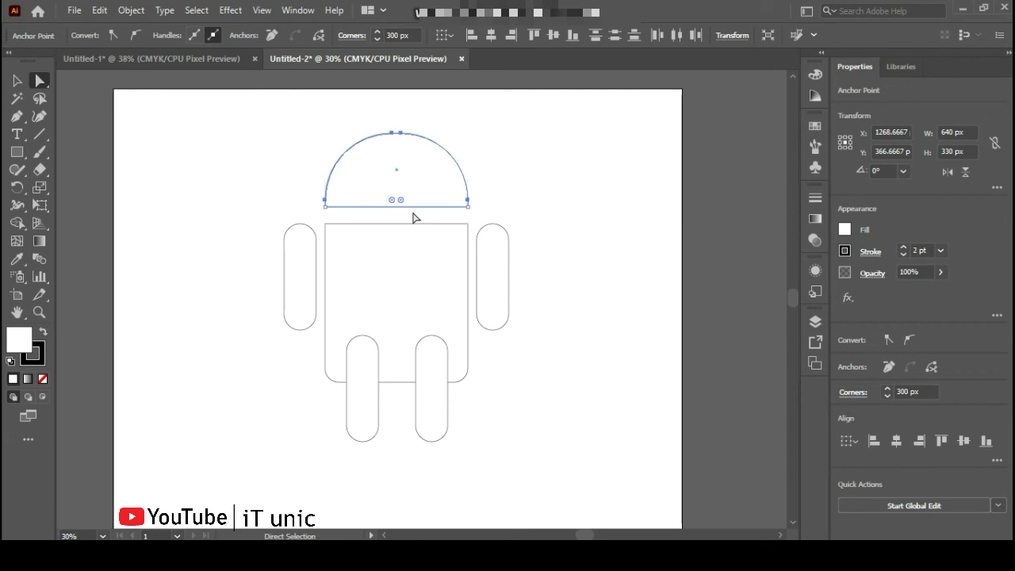
{"action": "left_click", "coordinate": [251, 176]}
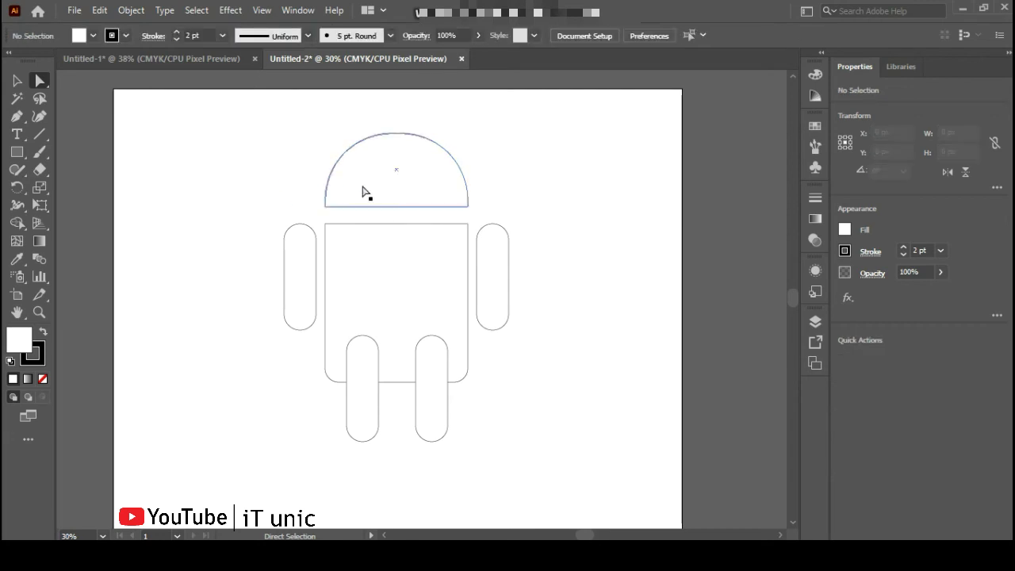
Nudge the head straight down about 48 px, leaving a narrow gap above the body.
{"action": "left_click", "coordinate": [426, 179]}
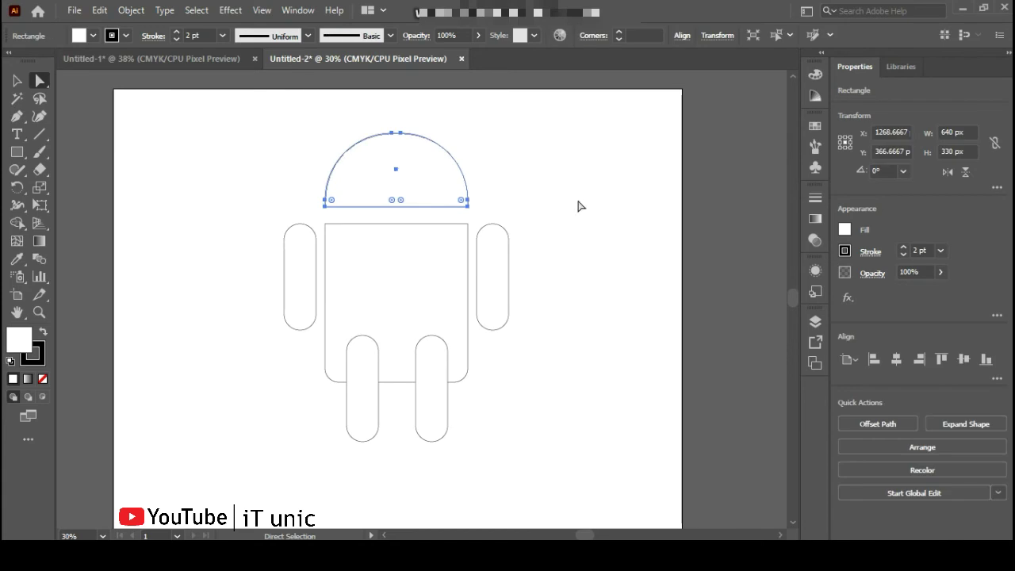
{"action": "key", "text": "Down"}
{"action": "key", "text": "Down"}
{"action": "key", "text": "Down"}
{"action": "key", "text": "Down"}
{"action": "key", "text": "Down"}
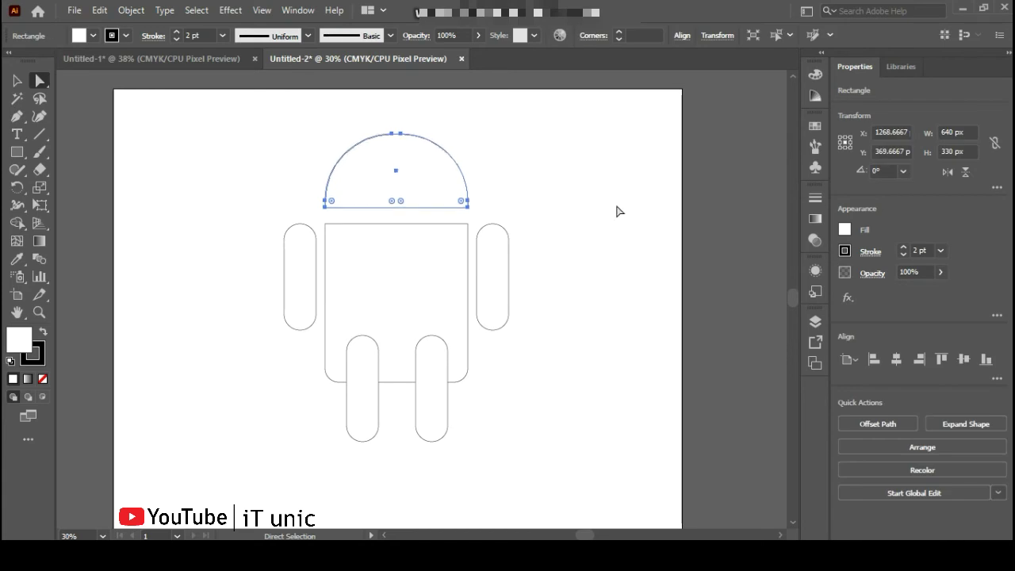
{"action": "key", "text": "Down"}
{"action": "key", "text": "Down"}
{"action": "key", "text": "Down"}
{"action": "key", "text": "Down"}
{"action": "key", "text": "Down"}
{"action": "key", "text": "Down"}
{"action": "key", "text": "Down"}
{"action": "key", "text": "Down"}
{"action": "key", "text": "Down"}
{"action": "key", "text": "Down"}
{"action": "key", "text": "Down"}
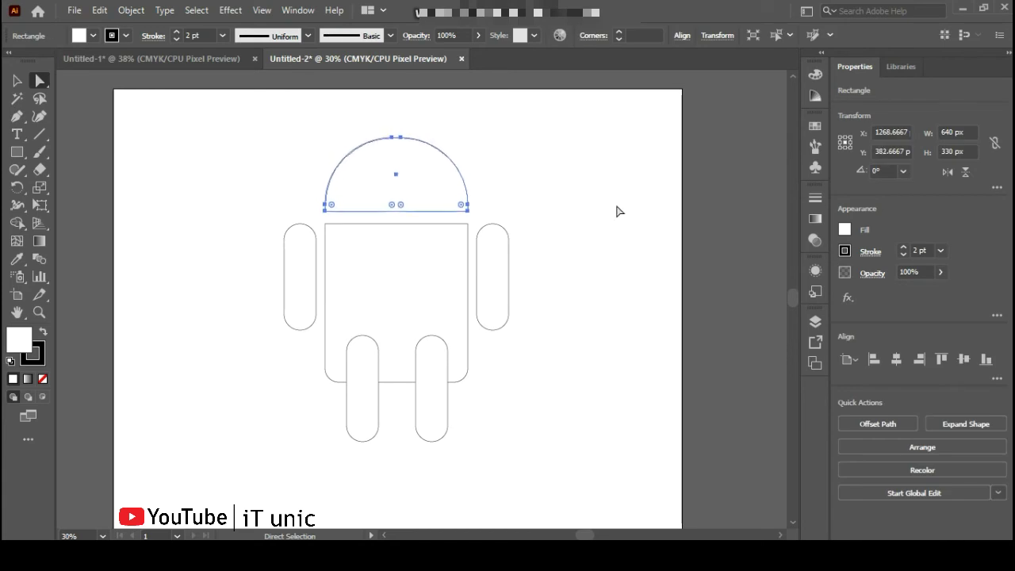
{"action": "key", "text": "Down"}
{"action": "key", "text": "Down"}
{"action": "key", "text": "Down"}
{"action": "key", "text": "Down"}
{"action": "key", "text": "Down"}
{"action": "key", "text": "Down"}
{"action": "key", "text": "Down"}
{"action": "key", "text": "Down"}
{"action": "key", "text": "Down"}
{"action": "key", "text": "Down"}
{"action": "key", "text": "Down"}
{"action": "key", "text": "Down"}
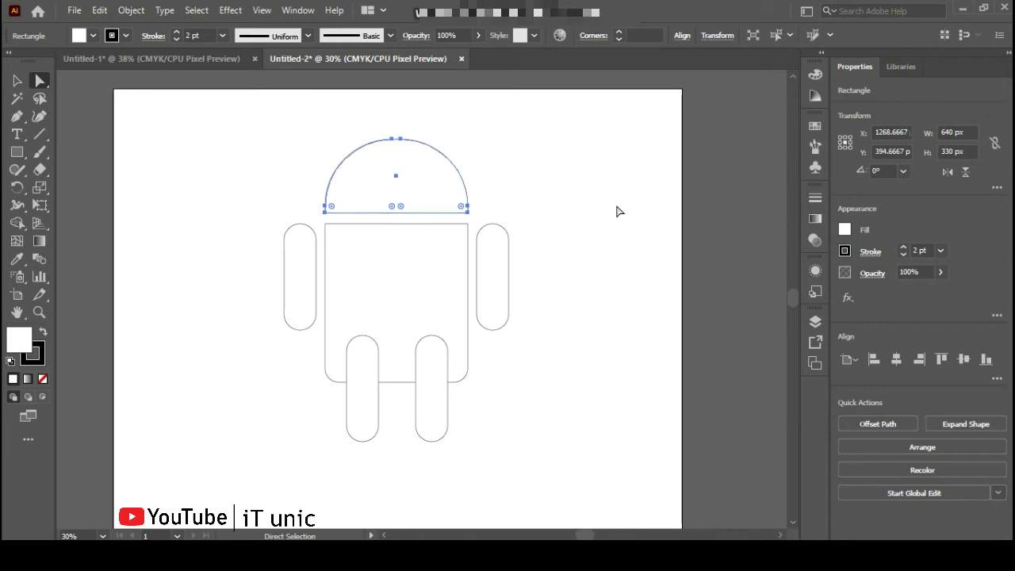
{"action": "key", "text": "Down"}
{"action": "key", "text": "Down"}
{"action": "key", "text": "Down"}
{"action": "key", "text": "Down"}
{"action": "key", "text": "Down"}
{"action": "key", "text": "Down"}
{"action": "key", "text": "Down"}
{"action": "key", "text": "Down"}
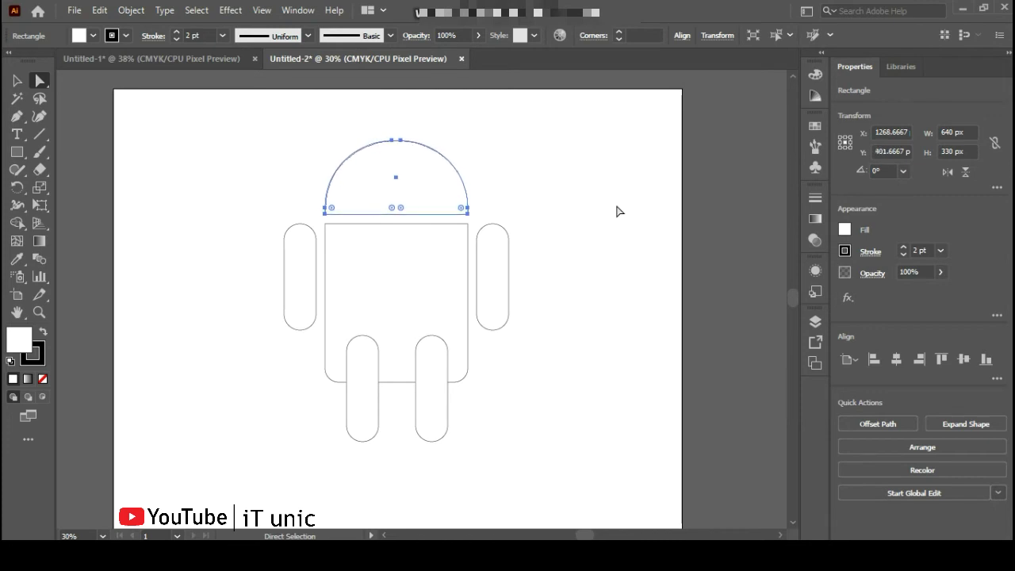
{"action": "key", "text": "Down"}
{"action": "key", "text": "Down"}
{"action": "key", "text": "Down"}
{"action": "key", "text": "Down"}
{"action": "key", "text": "Down"}
{"action": "key", "text": "Down"}
{"action": "key", "text": "Down"}
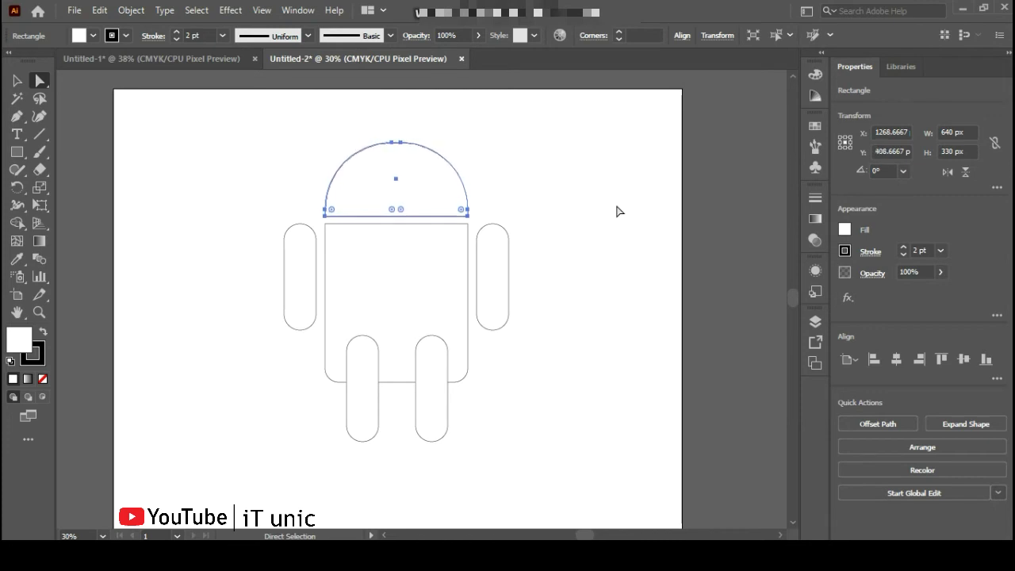
{"action": "key", "text": "Down"}
{"action": "key", "text": "Down"}
{"action": "key", "text": "Down"}
{"action": "key", "text": "Down"}
{"action": "key", "text": "Down"}
{"action": "key", "text": "Down"}
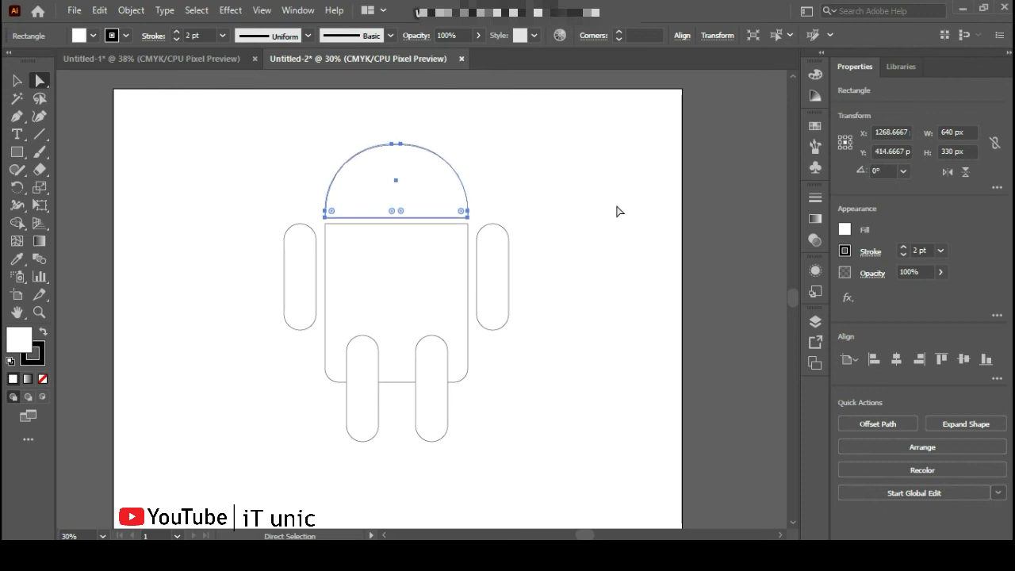
{"action": "left_click", "coordinate": [584, 220]}
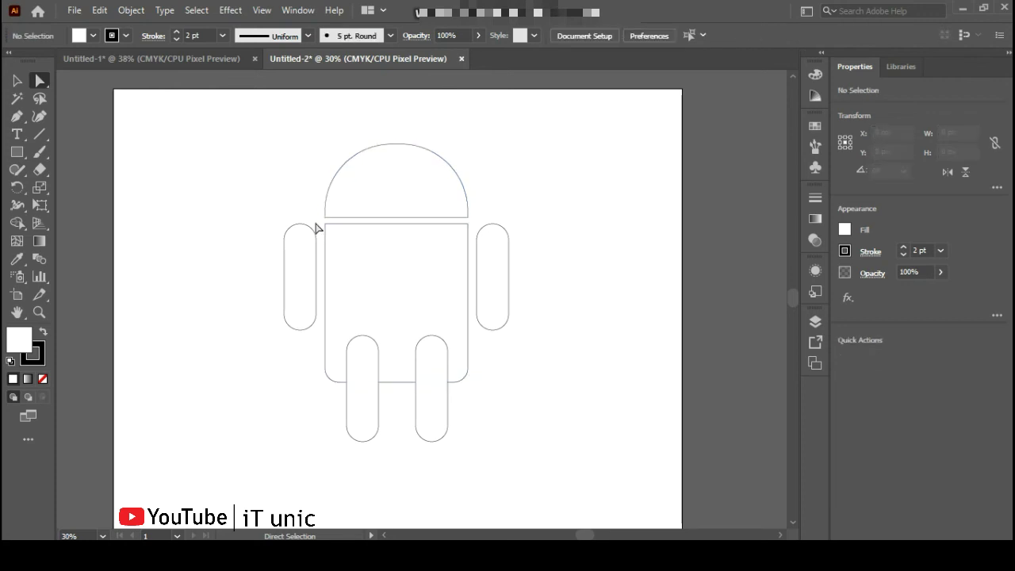
Draw a circular eye about 37 px wide in the head's left half and duplicate it level in the right half.
{"action": "left_click_drag", "start_coordinate": [21, 153], "coordinate": [126, 192]}
{"action": "left_click_drag", "start_coordinate": [198, 189], "coordinate": [357, 181]}
{"action": "left_click", "coordinate": [16, 80]}
{"action": "left_click", "coordinate": [195, 213]}
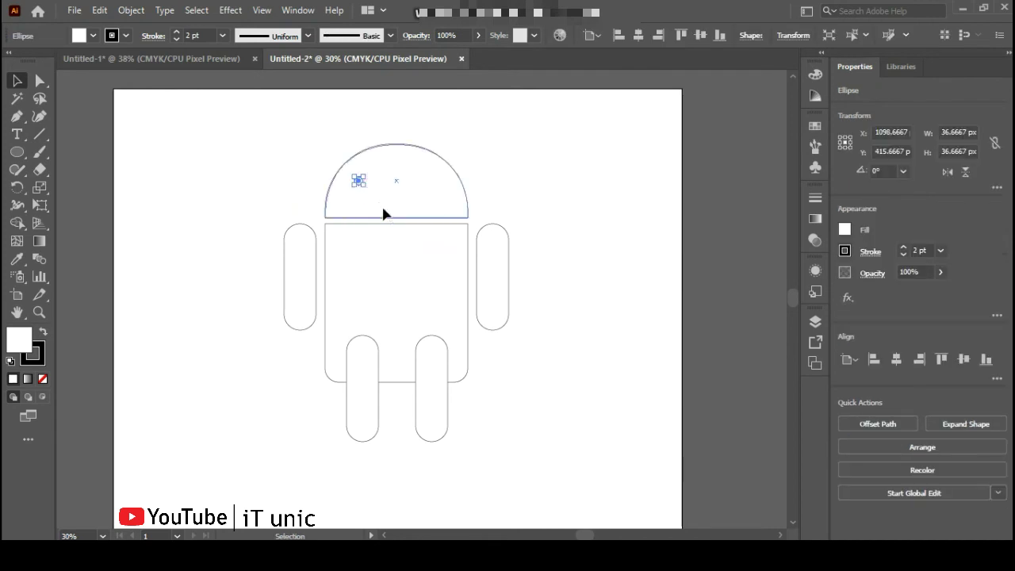
{"action": "left_click", "coordinate": [383, 210]}
{"action": "left_click", "coordinate": [268, 193]}
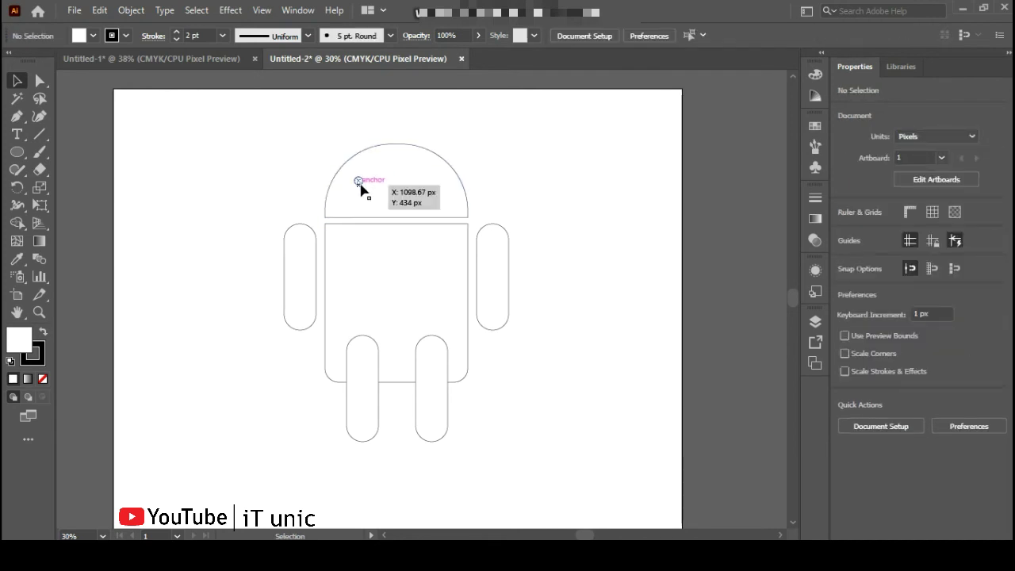
{"action": "left_click_drag", "start_coordinate": [359, 187], "coordinate": [432, 186]}
{"action": "left_click", "coordinate": [536, 180]}
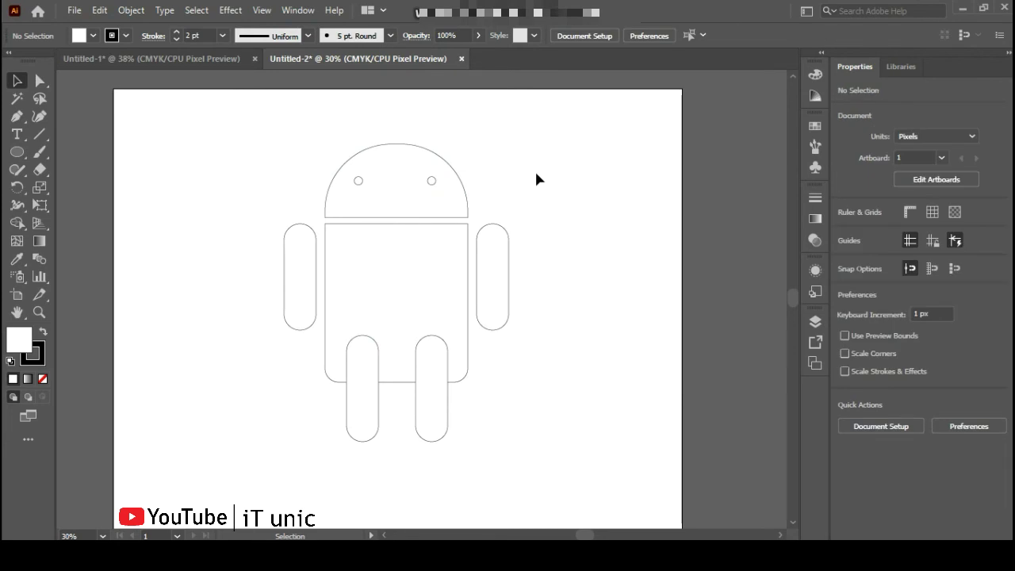
Nudge the right eye slightly left and up, to about X 1416 px and Y 412 px.
{"action": "left_click_drag", "start_coordinate": [432, 184], "coordinate": [433, 187]}
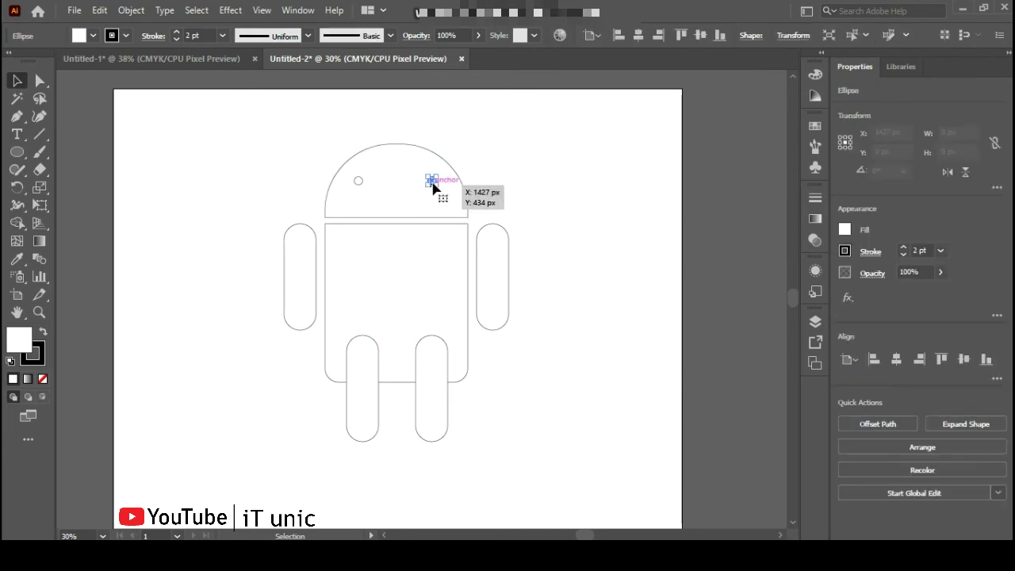
{"action": "key", "text": "Left"}
{"action": "key", "text": "Left"}
{"action": "key", "text": "Left"}
{"action": "key", "text": "Left"}
{"action": "key", "text": "Up"}
{"action": "key", "text": "Up"}
{"action": "key", "text": "Up"}
{"action": "key", "text": "Up"}
{"action": "key", "text": "Up"}
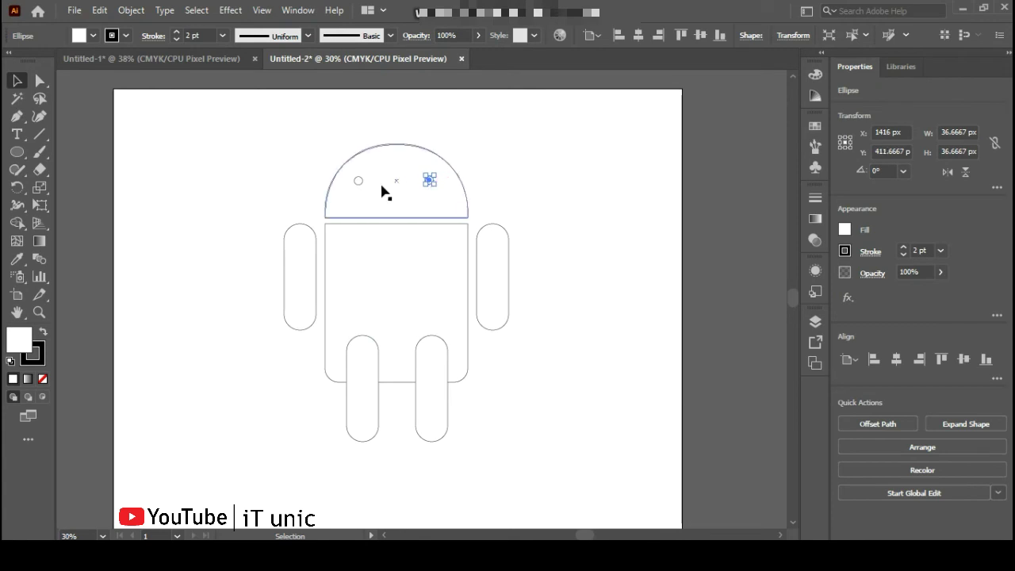
Nudge the left eye about 16 px right toward the head's centre and raise the right eye 2 px.
{"action": "left_click", "coordinate": [361, 183]}
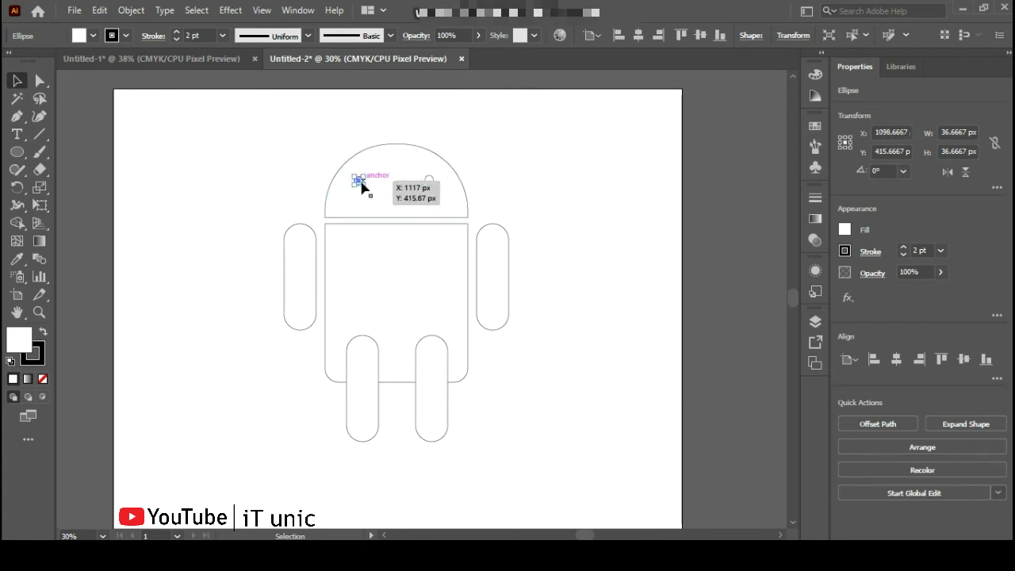
{"action": "key", "text": "Right"}
{"action": "key", "text": "Right"}
{"action": "key", "text": "Right"}
{"action": "key", "text": "Right"}
{"action": "key", "text": "Right"}
{"action": "key", "text": "Right"}
{"action": "key", "text": "Right"}
{"action": "key", "text": "Right"}
{"action": "key", "text": "Right"}
{"action": "key", "text": "Right"}
{"action": "key", "text": "Right"}
{"action": "key", "text": "Right"}
{"action": "key", "text": "Right"}
{"action": "key", "text": "Right"}
{"action": "key", "text": "Right"}
{"action": "key", "text": "Right"}
{"action": "key", "text": "Up"}
{"action": "key", "text": "Up"}
{"action": "left_click_drag", "start_coordinate": [429, 180], "coordinate": [429, 179]}
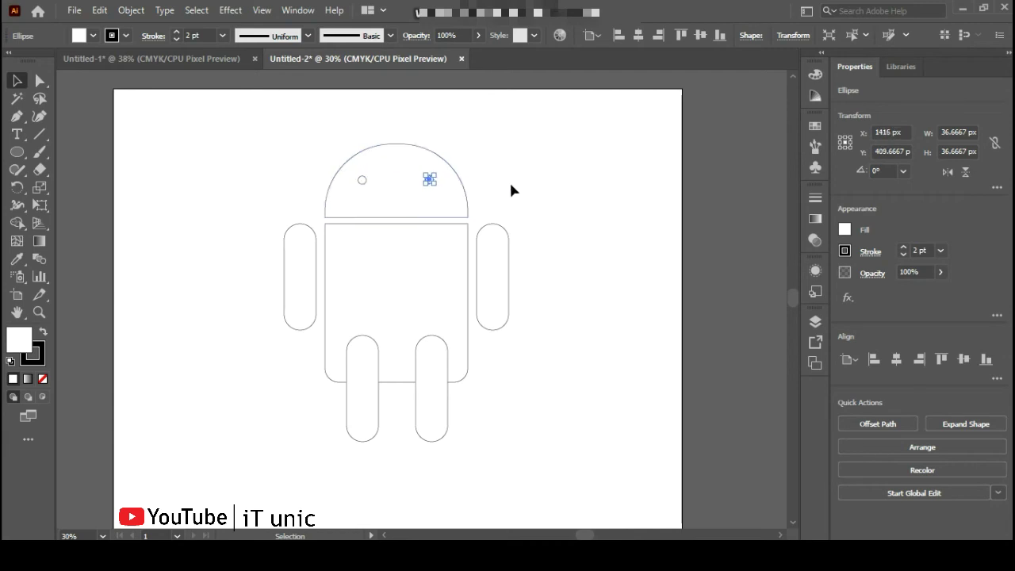
Draw a thin upright rectangle about 30 px wide and 239 px high in the empty area left of the head.
{"action": "left_click", "coordinate": [519, 189]}
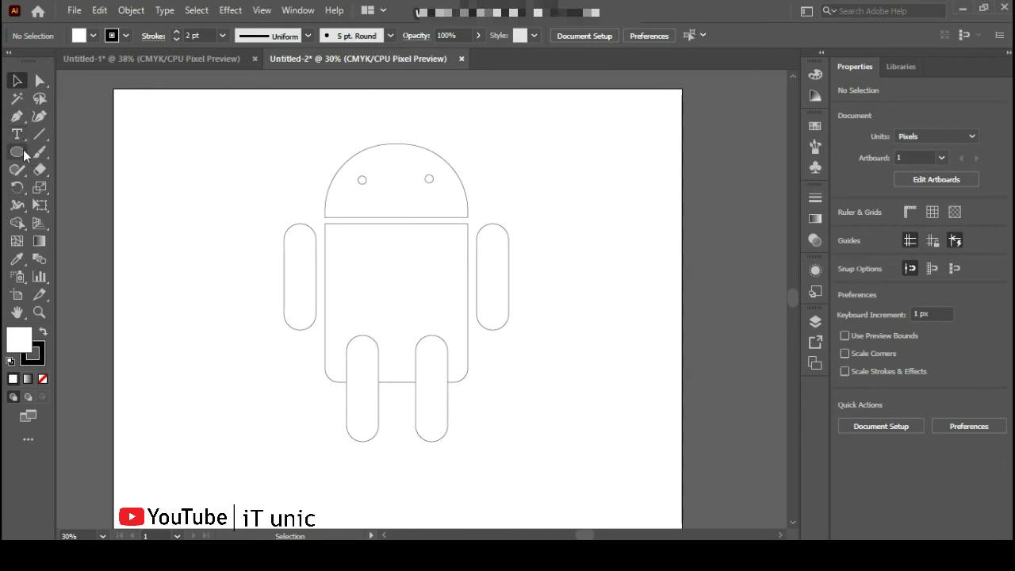
{"action": "left_click_drag", "start_coordinate": [21, 151], "coordinate": [79, 152]}
{"action": "mouse_move", "coordinate": [180, 164]}
{"action": "left_mouse_down"}
{"action": "mouse_move", "coordinate": [193, 230]}
{"action": "mouse_move", "coordinate": [186, 217]}
{"action": "left_mouse_up"}
{"action": "key", "text": "v"}
{"action": "left_click", "coordinate": [158, 208]}
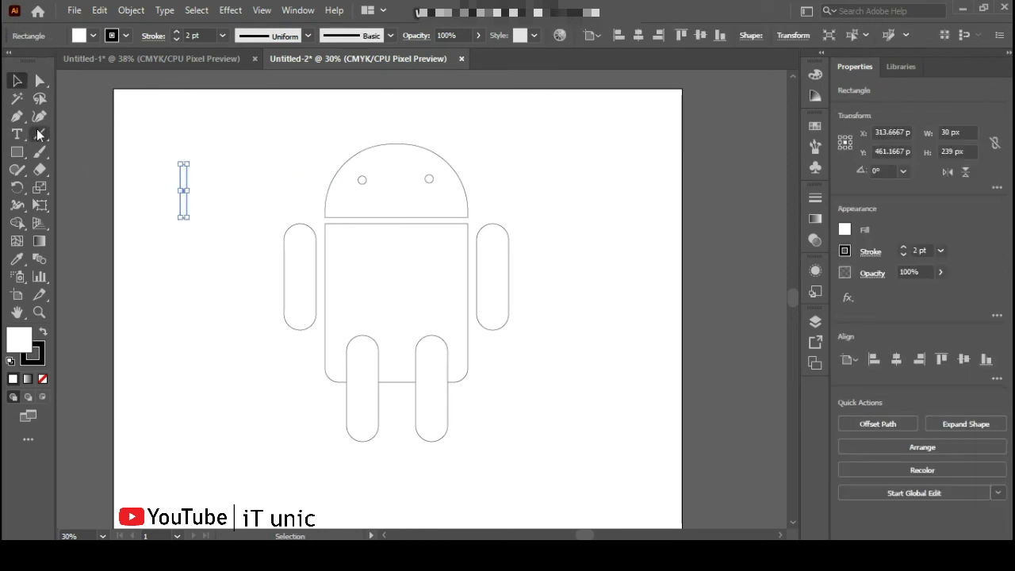
Round the corners of the thin rectangle so it becomes a bar with rounded ends.
{"action": "left_click", "coordinate": [40, 80]}
{"action": "left_click_drag", "start_coordinate": [165, 176], "coordinate": [190, 188]}
{"action": "left_click", "coordinate": [17, 82]}
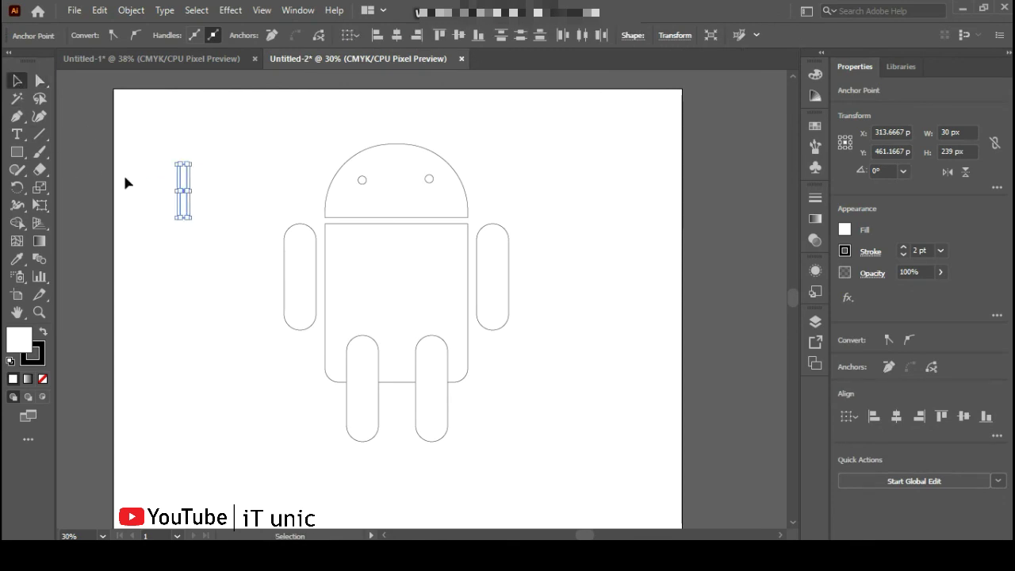
Place the rounded bar as an antenna on the head's left side, rotated to about 26° with its lower end at the left eye.
{"action": "left_click", "coordinate": [158, 208]}
{"action": "left_click_drag", "start_coordinate": [187, 208], "coordinate": [358, 187]}
{"action": "left_click", "coordinate": [256, 173]}
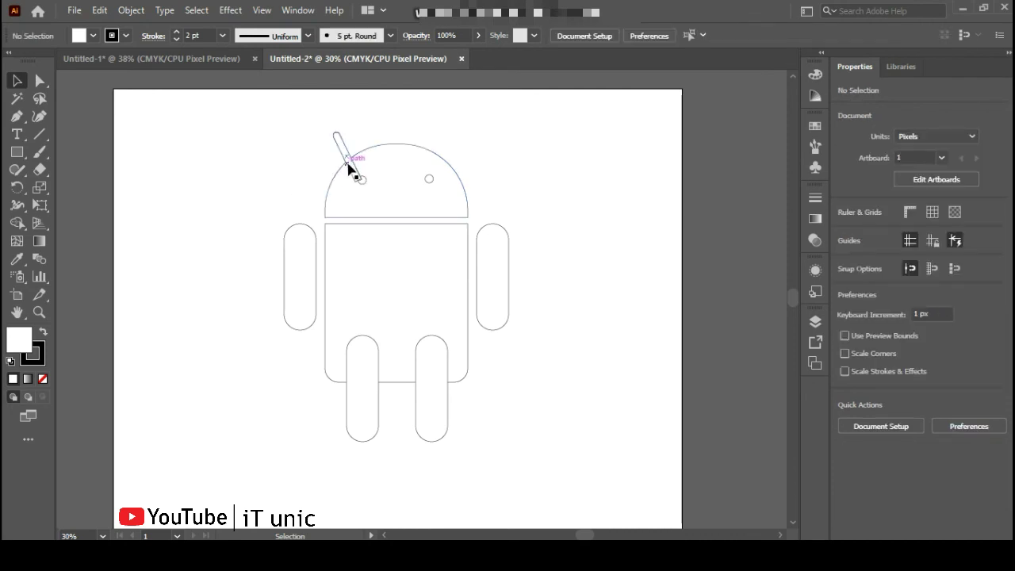
Duplicate the antenna onto the head's right side and tilt the copy outward the opposite way, to about 333°.
{"action": "left_click", "coordinate": [349, 164]}
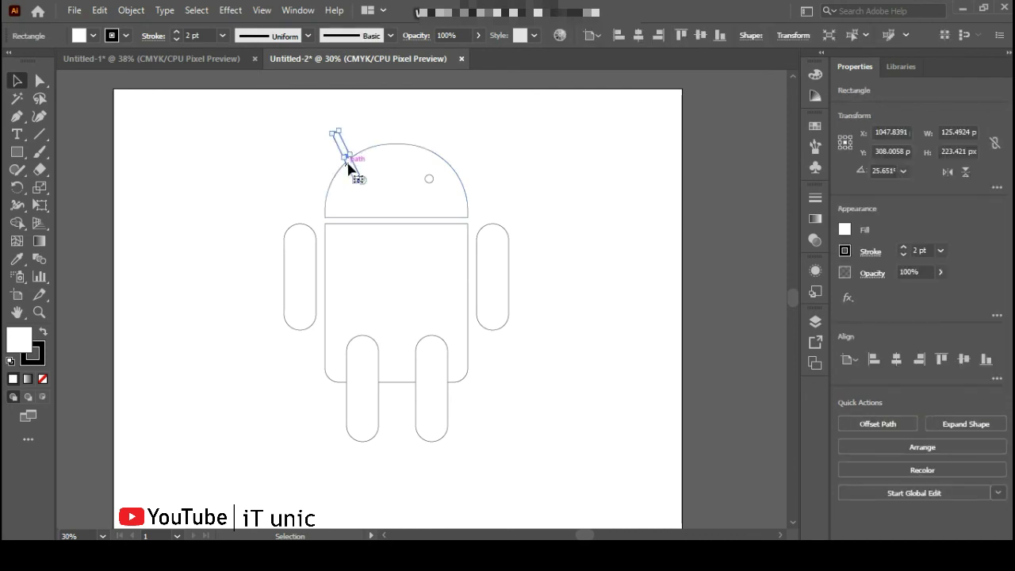
{"action": "left_click_drag", "start_coordinate": [351, 166], "coordinate": [429, 200]}
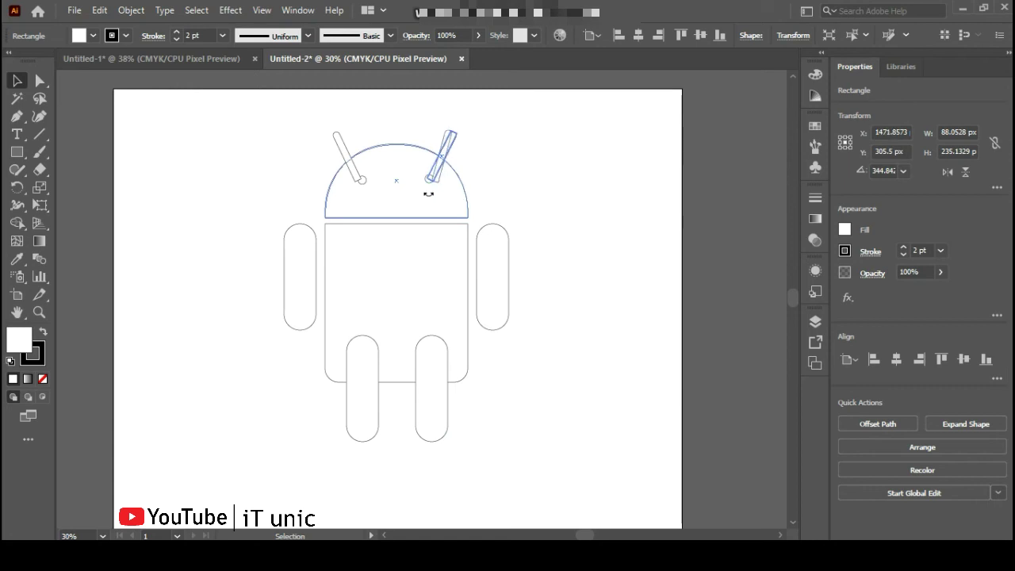
{"action": "left_click", "coordinate": [511, 183]}
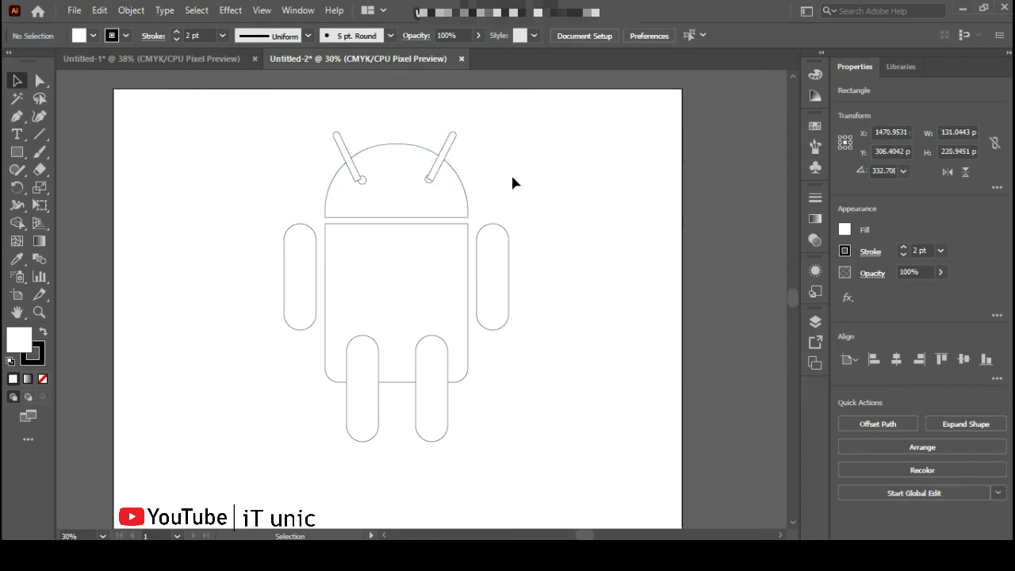
Rotate the left antenna slightly further outward to 30°.
{"action": "left_click", "coordinate": [351, 179]}
{"action": "left_click_drag", "start_coordinate": [357, 187], "coordinate": [358, 186]}
{"action": "left_click", "coordinate": [476, 143]}
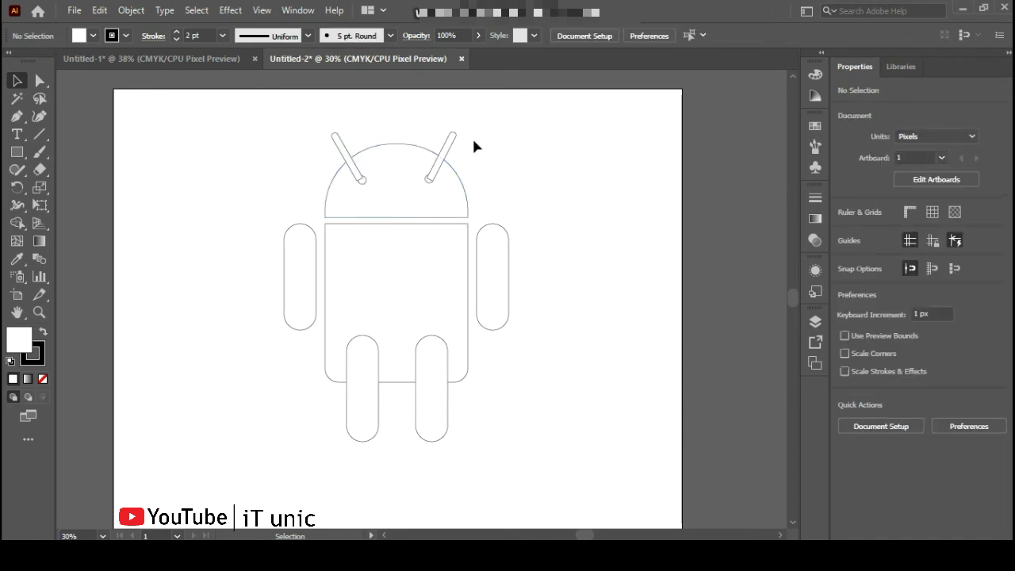
Nudge the right antenna straight up about 3 px.
{"action": "left_click", "coordinate": [451, 149]}
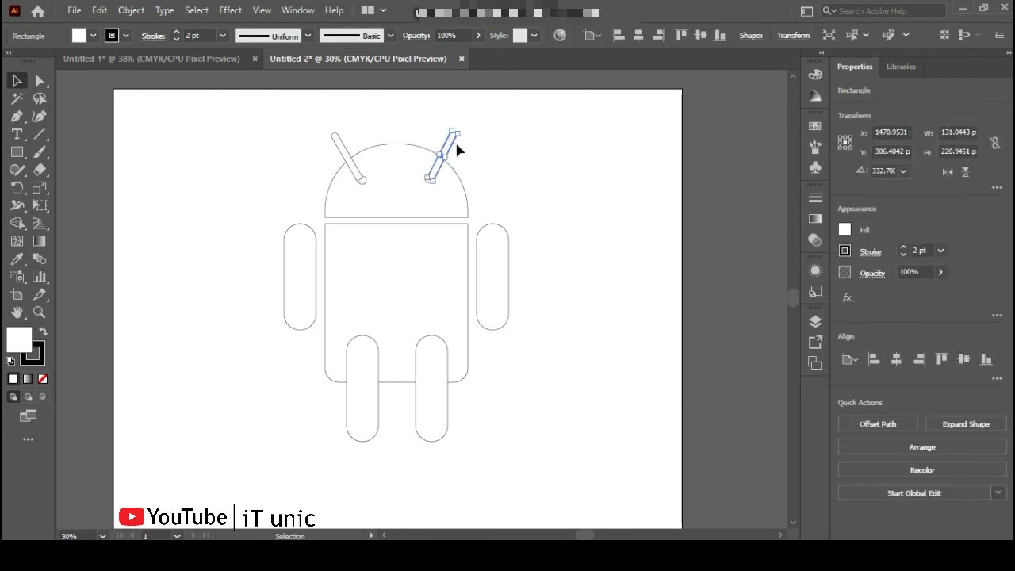
{"action": "left_click", "coordinate": [465, 146]}
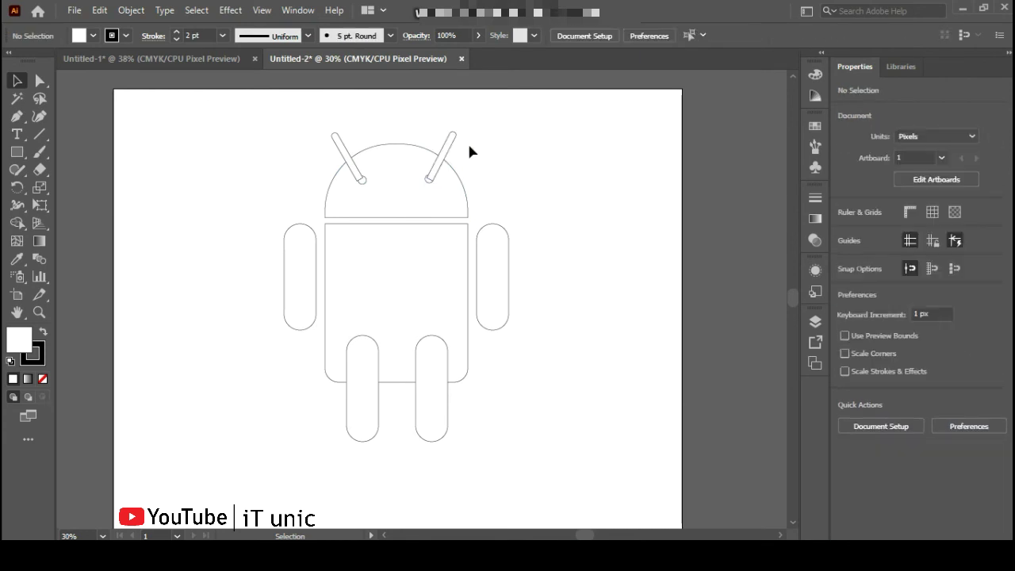
{"action": "left_click", "coordinate": [453, 150]}
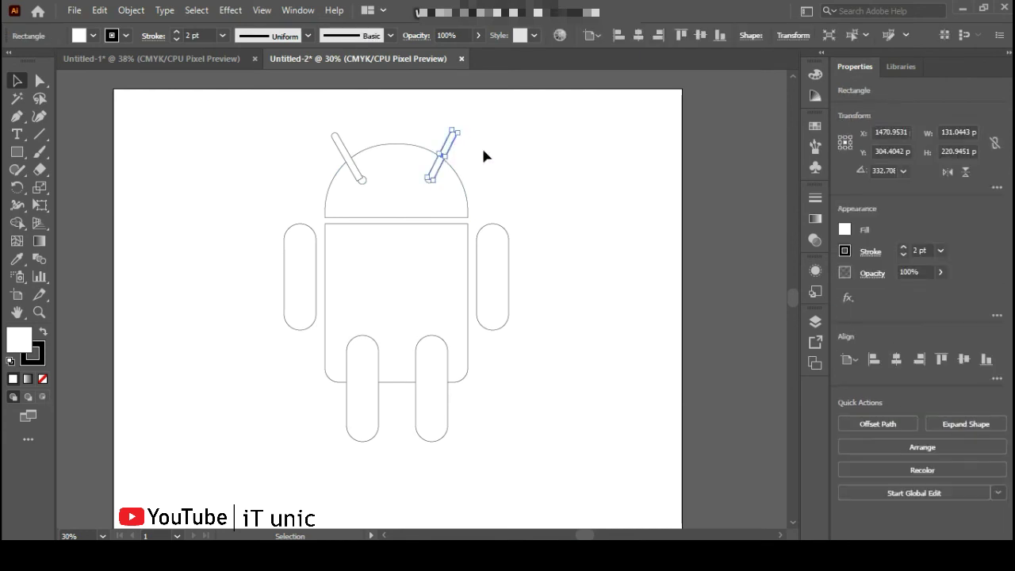
{"action": "left_click", "coordinate": [484, 152]}
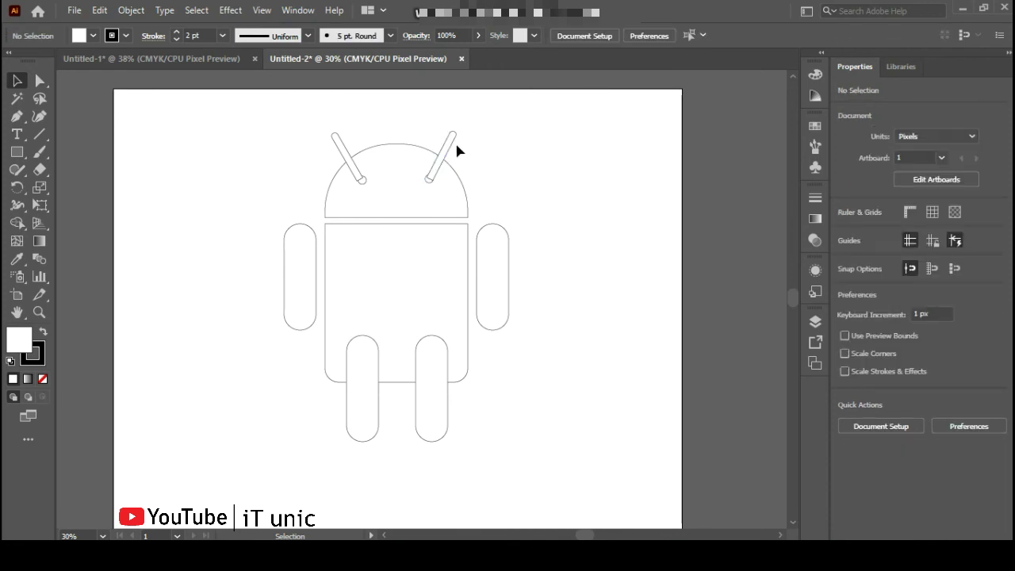
Send both the left and the right antenna to the back, behind the head.
{"action": "left_click", "coordinate": [343, 153]}
{"action": "right_click", "coordinate": [343, 155]}
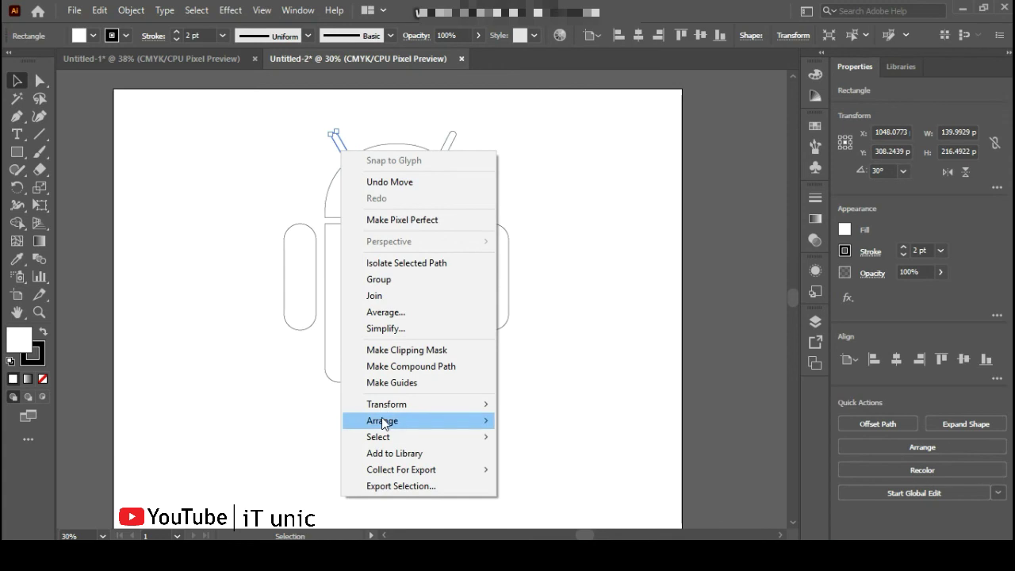
{"action": "mouse_move", "coordinate": [385, 422]}
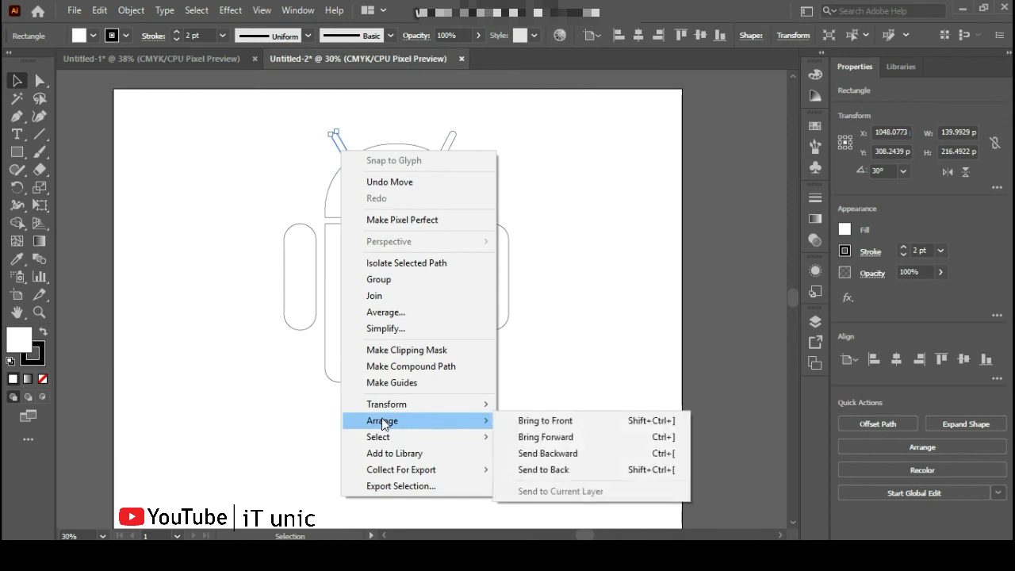
{"action": "left_click", "coordinate": [545, 470]}
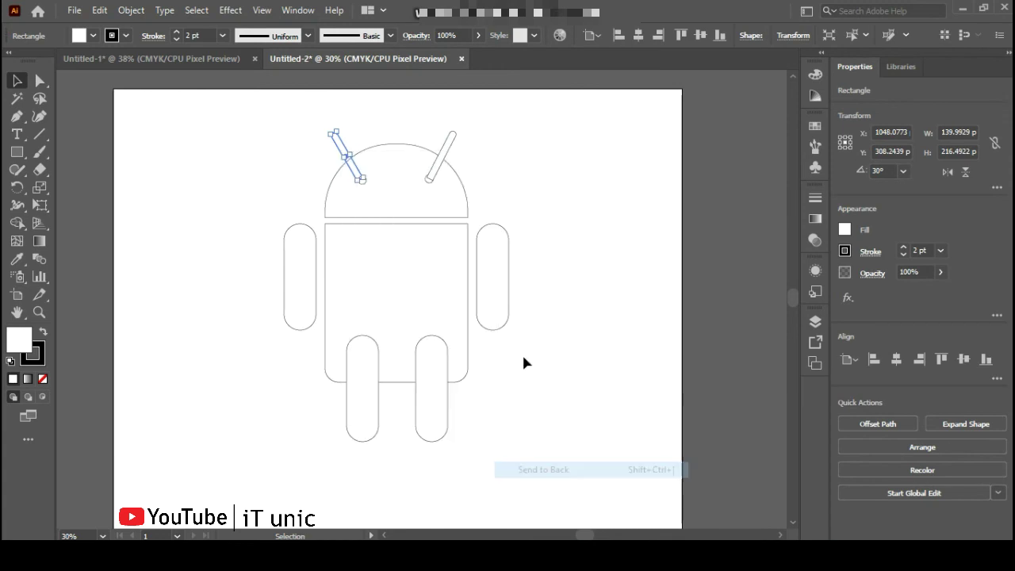
{"action": "left_click", "coordinate": [450, 152]}
{"action": "right_click", "coordinate": [449, 157]}
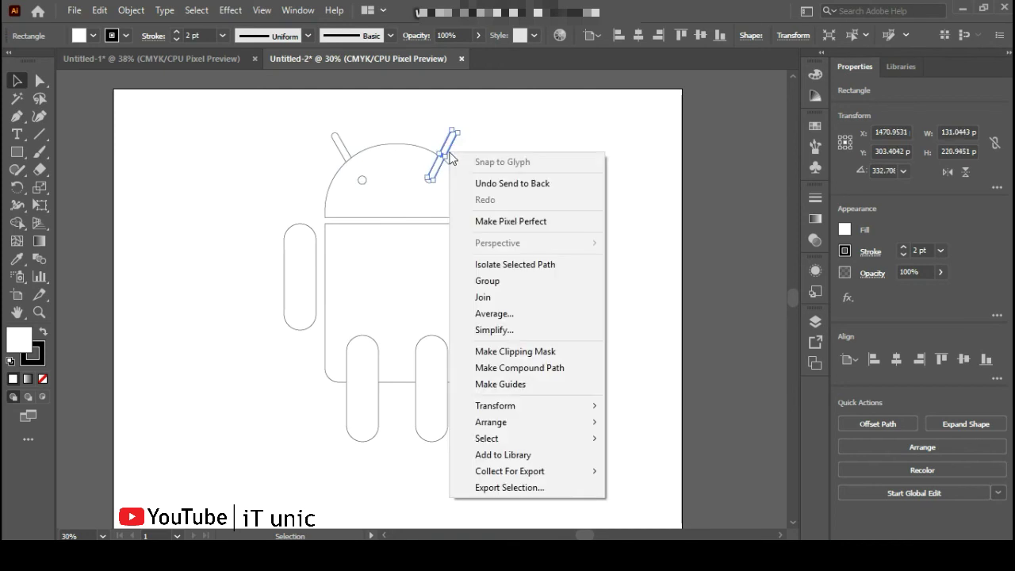
{"action": "mouse_move", "coordinate": [516, 422]}
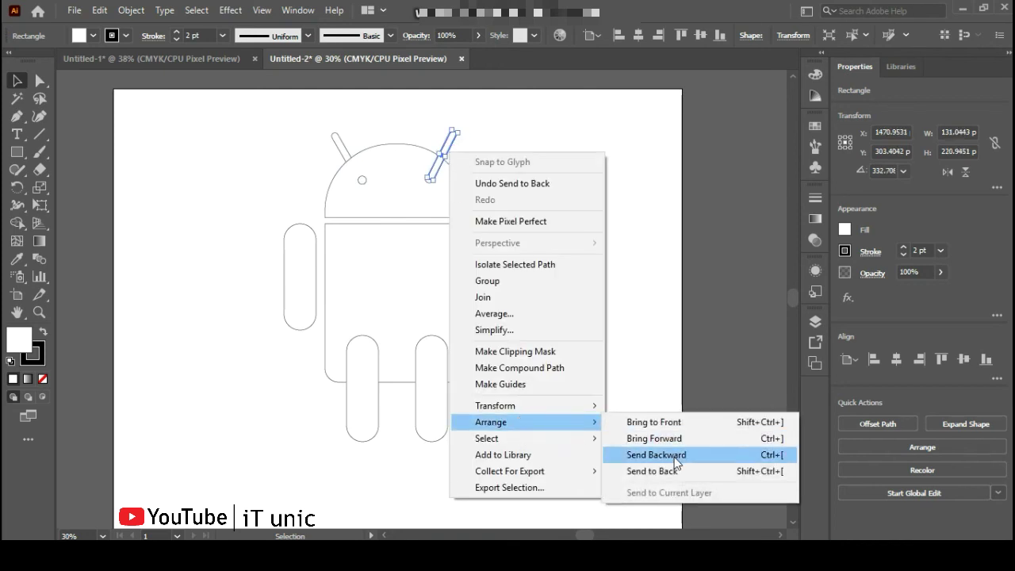
{"action": "left_click", "coordinate": [652, 471]}
{"action": "left_click", "coordinate": [578, 250]}
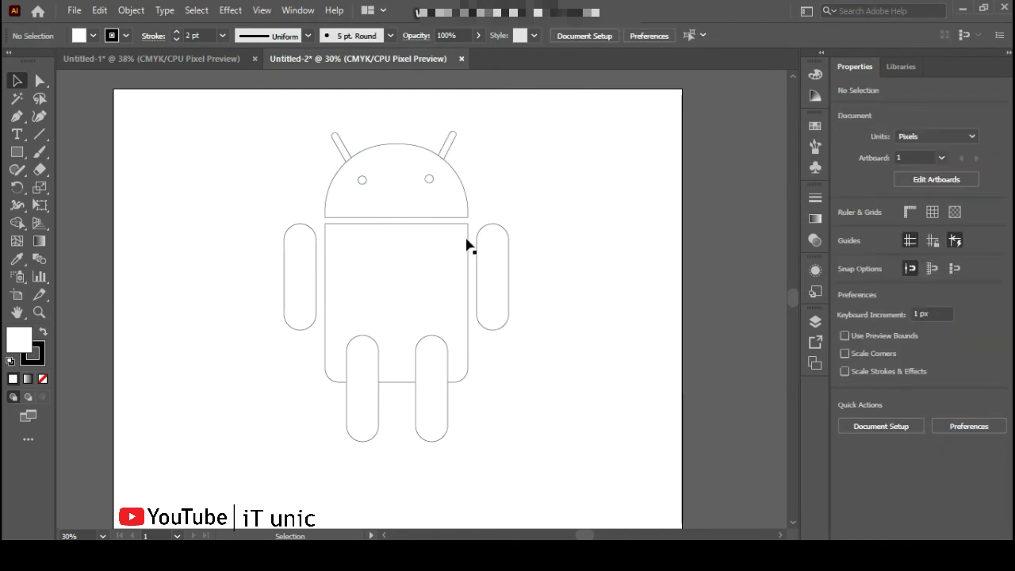
Merge both legs with the body into a single shape using the Shape Builder tool.
{"action": "left_click_drag", "start_coordinate": [288, 394], "coordinate": [482, 360]}
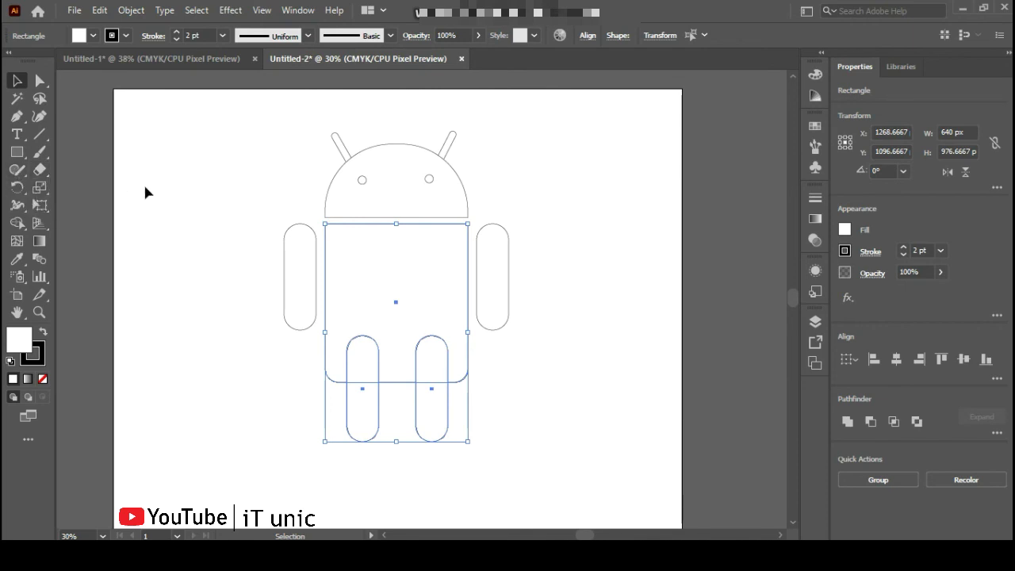
{"action": "left_click", "coordinate": [17, 224]}
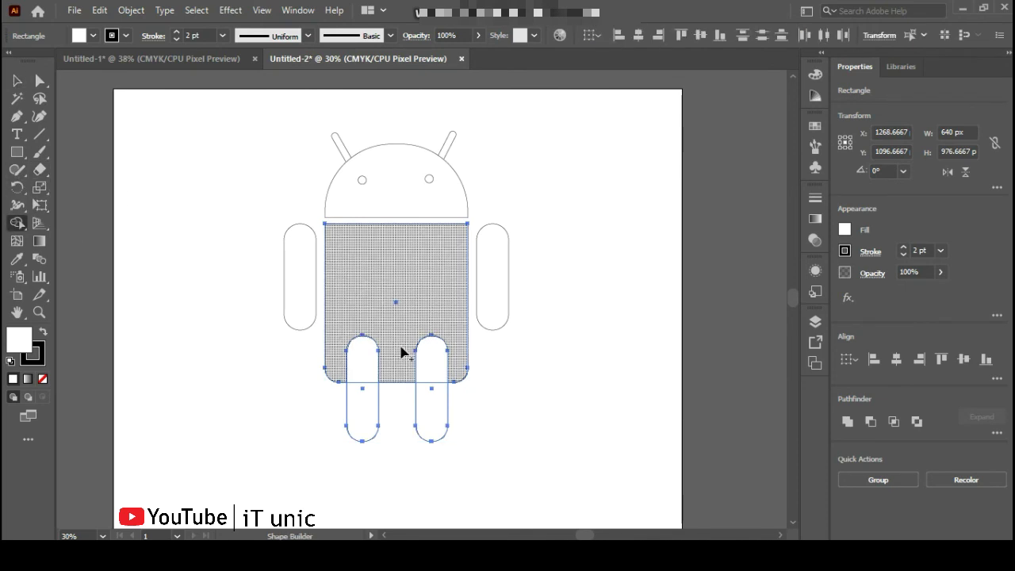
{"action": "left_click_drag", "start_coordinate": [361, 322], "coordinate": [363, 420]}
{"action": "left_click_drag", "start_coordinate": [433, 325], "coordinate": [427, 419]}
{"action": "key", "text": "v"}
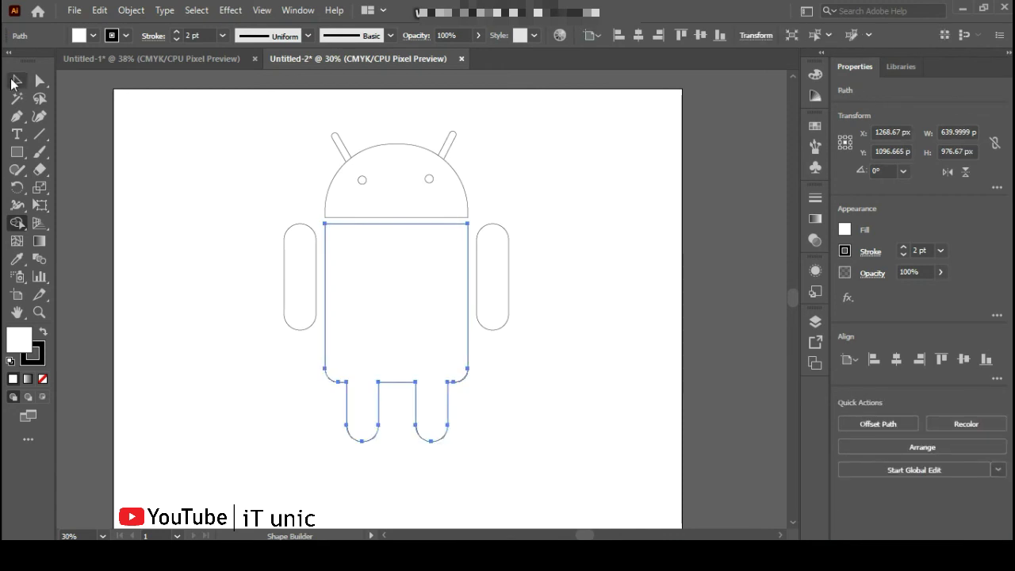
{"action": "left_click", "coordinate": [212, 263]}
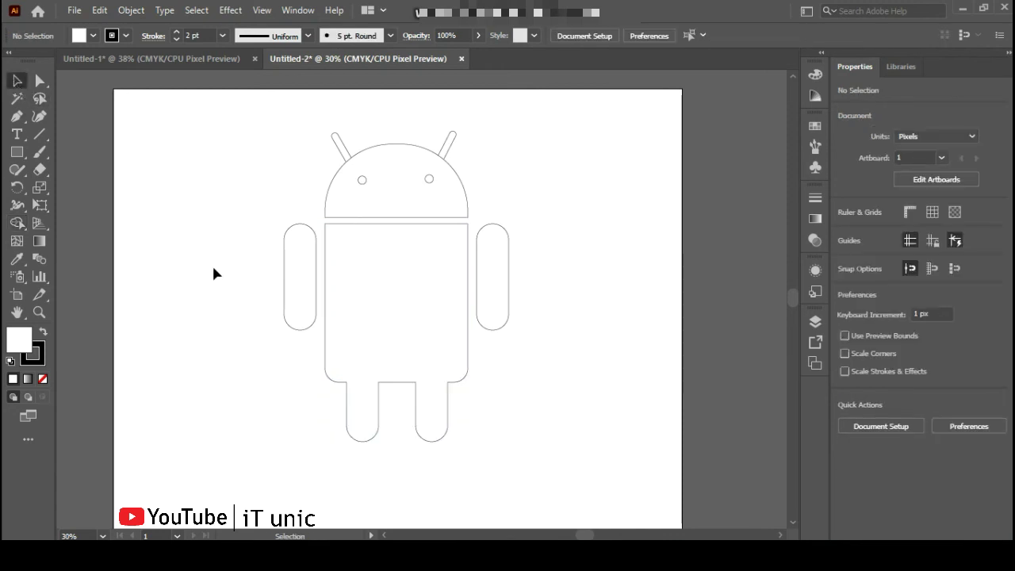
Fill the merged body and the head with the green swatch C=50 M=0 Y=100 K=0.
{"action": "left_click", "coordinate": [436, 311]}
{"action": "left_click", "coordinate": [298, 10]}
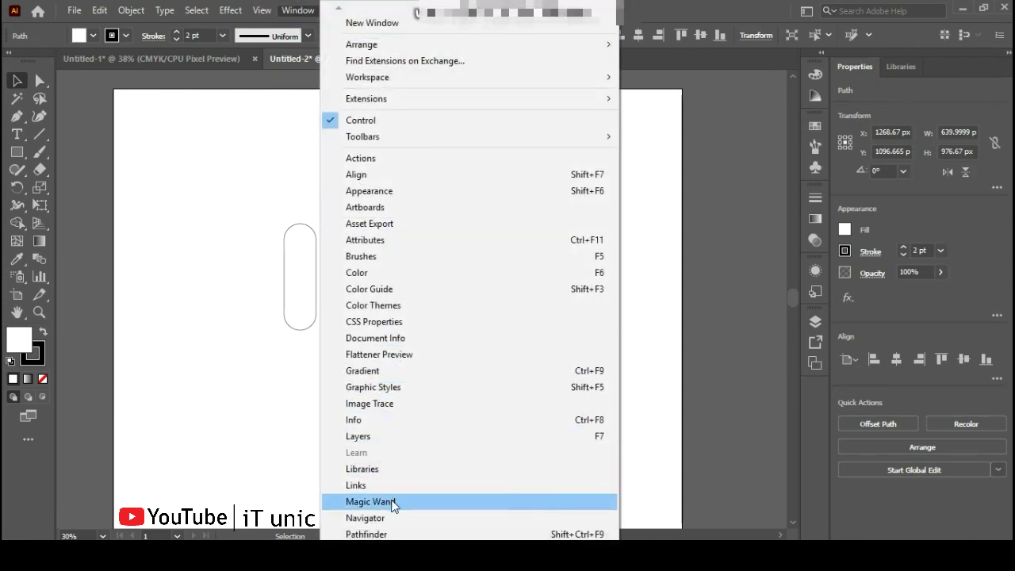
{"action": "mouse_move", "coordinate": [469, 547]}
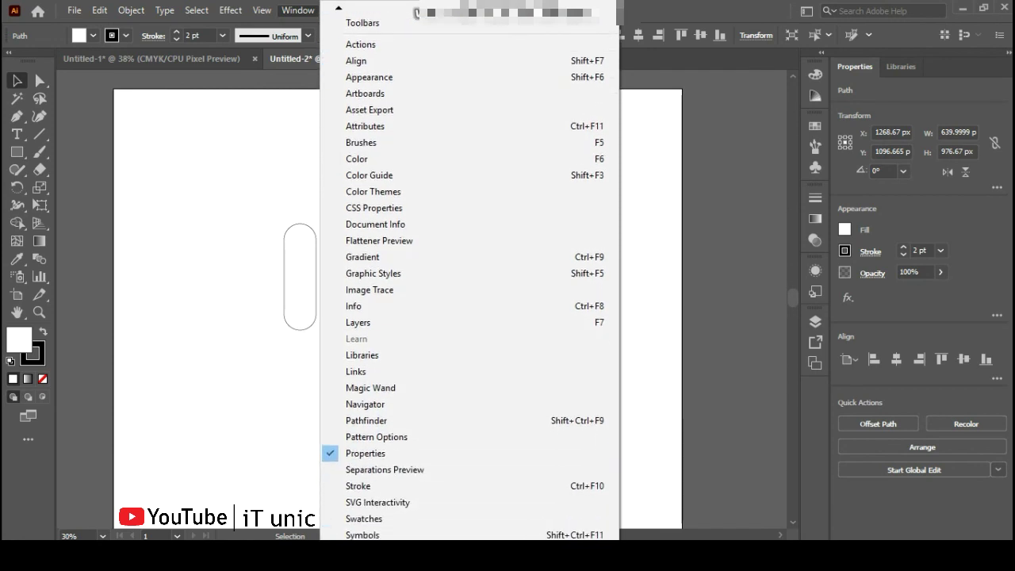
{"action": "left_click", "coordinate": [436, 519]}
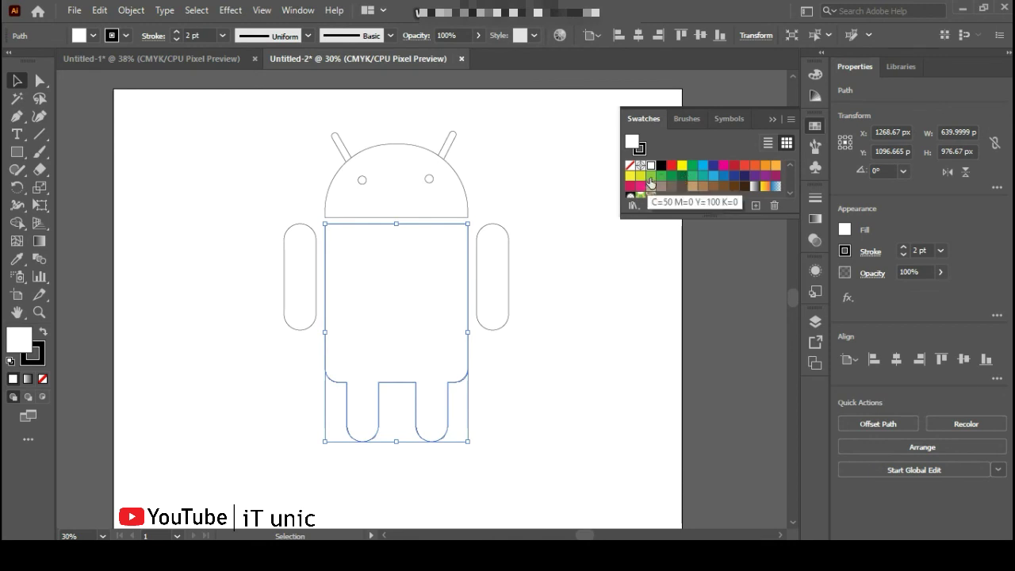
{"action": "left_click", "coordinate": [650, 176]}
{"action": "left_click", "coordinate": [458, 192]}
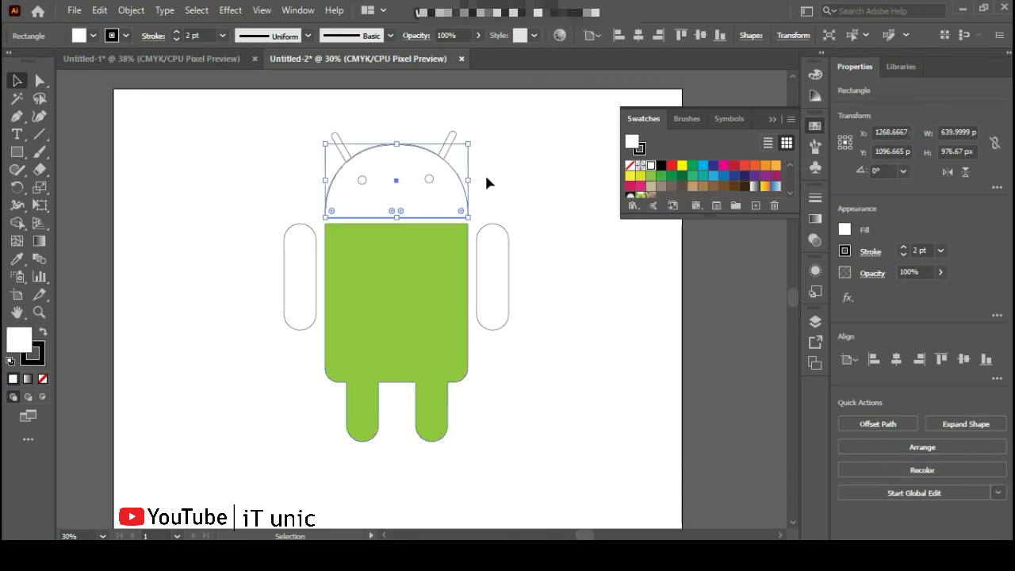
{"action": "left_click", "coordinate": [651, 179]}
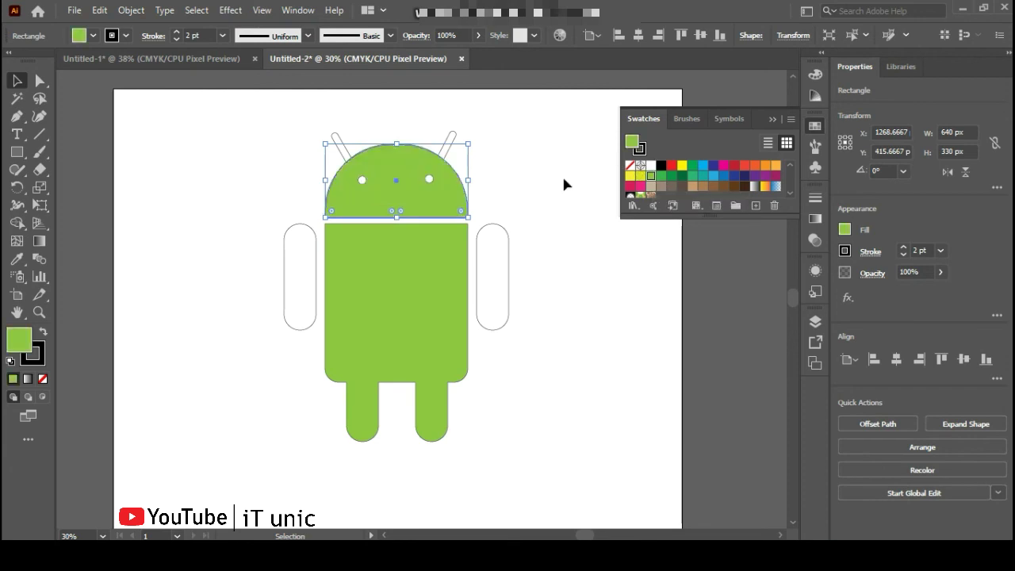
Fill the left and right arms with the green swatch C=50 M=0 Y=100 K=0.
{"action": "left_click", "coordinate": [300, 285]}
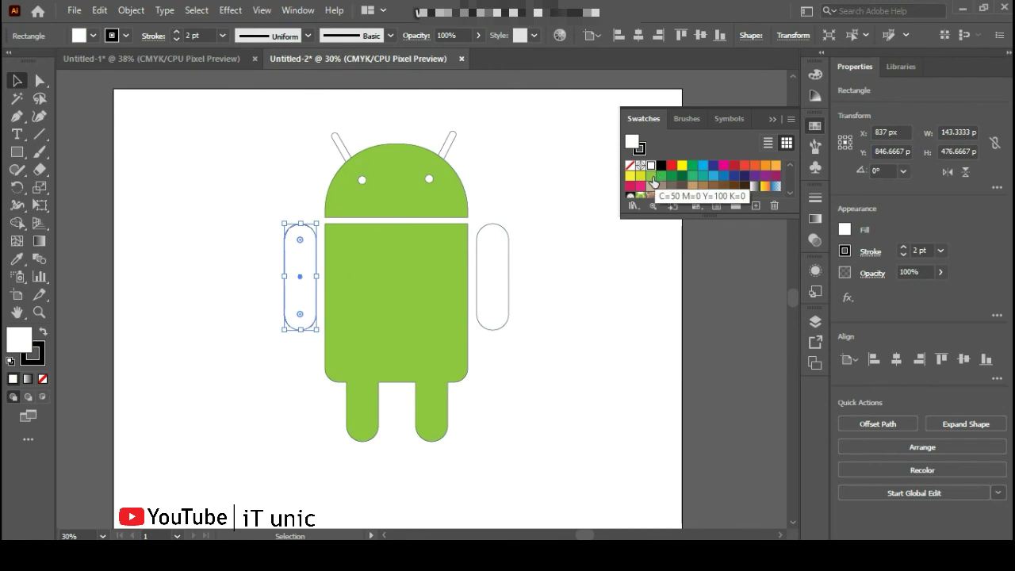
{"action": "left_click", "coordinate": [651, 177]}
{"action": "left_click", "coordinate": [500, 295]}
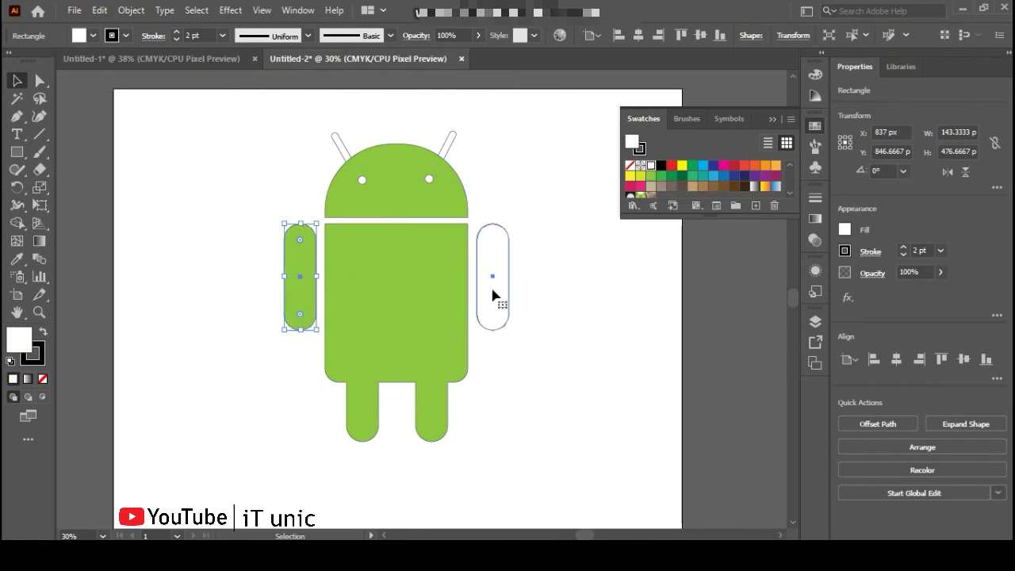
{"action": "left_click", "coordinate": [647, 177]}
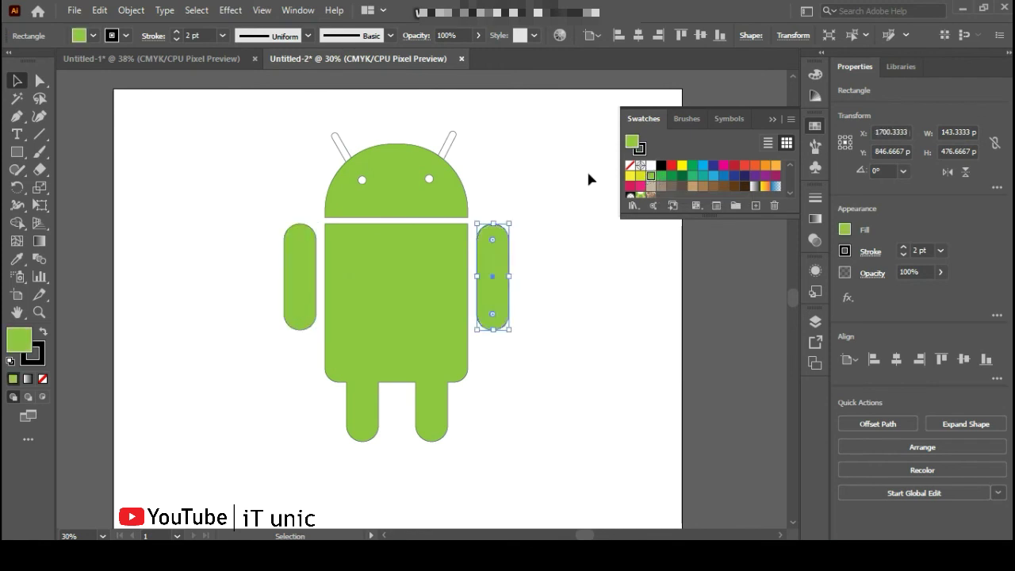
Fill both antennas with the same green swatch as the head.
{"action": "left_click", "coordinate": [449, 144]}
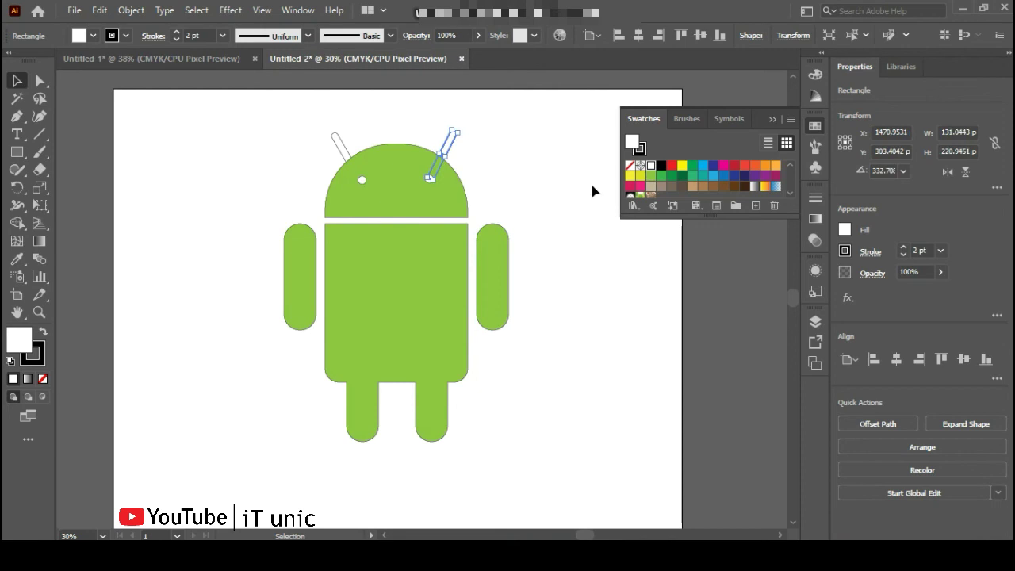
{"action": "left_click", "coordinate": [650, 179]}
{"action": "left_click", "coordinate": [344, 149]}
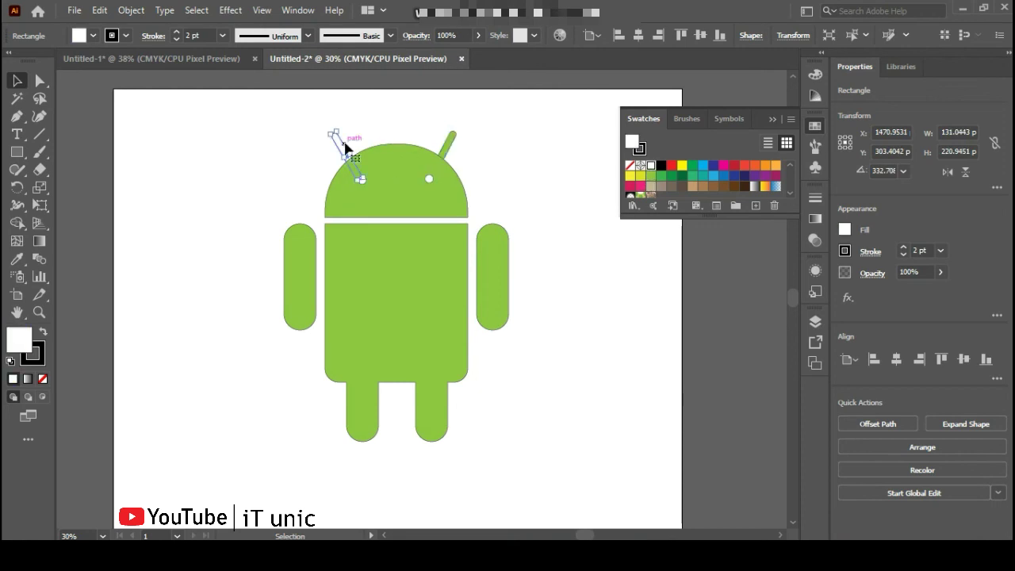
{"action": "left_click", "coordinate": [649, 179]}
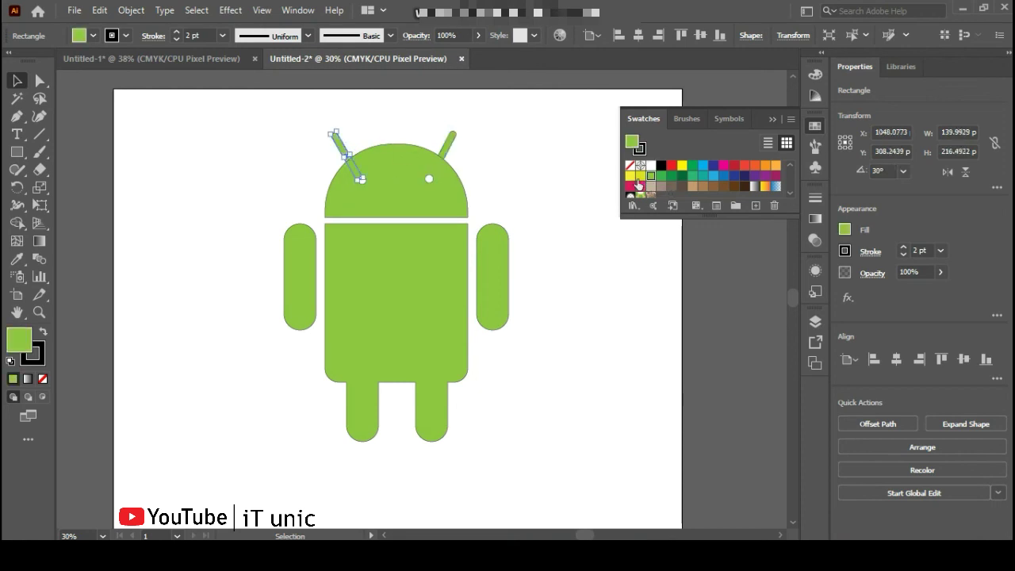
{"action": "left_click", "coordinate": [552, 209]}
Remove the stroke from all parts of the robot by lowering its weight past 0.5 pt to none.
{"action": "left_click_drag", "start_coordinate": [277, 318], "coordinate": [526, 150]}
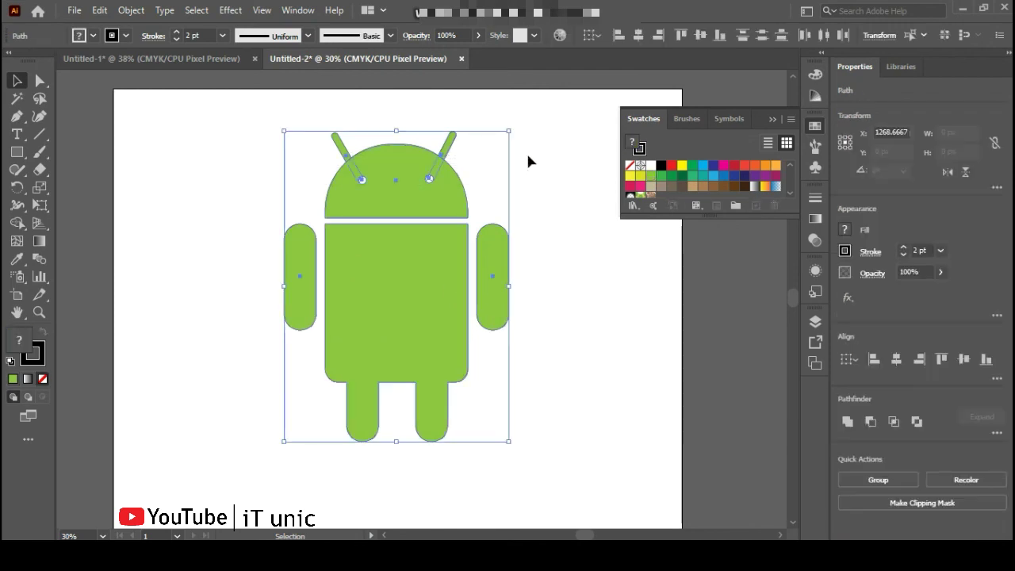
{"action": "left_click", "coordinate": [905, 253]}
{"action": "left_click", "coordinate": [905, 253]}
{"action": "left_click", "coordinate": [905, 253]}
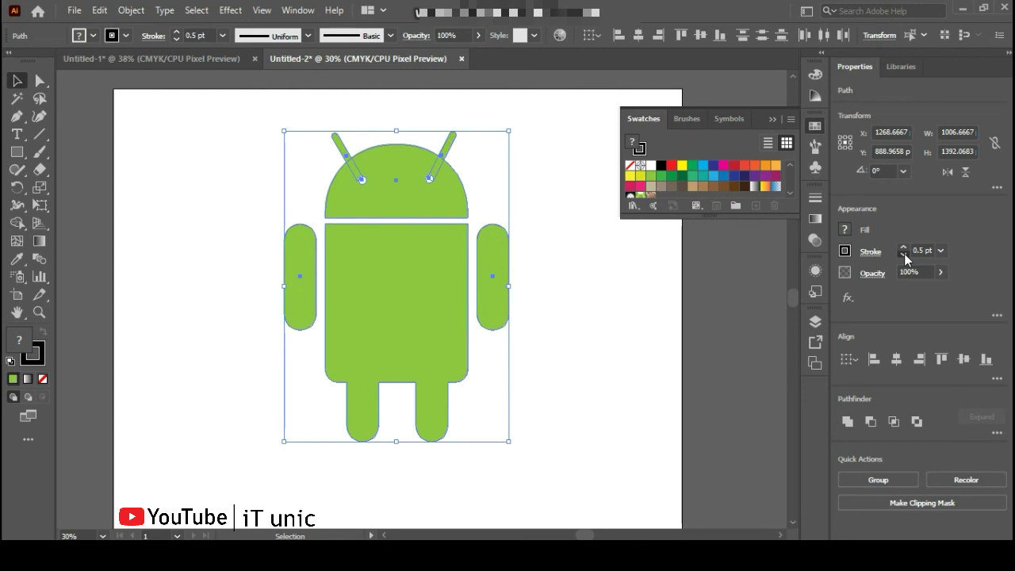
{"action": "left_click", "coordinate": [905, 254]}
{"action": "left_click", "coordinate": [576, 353]}
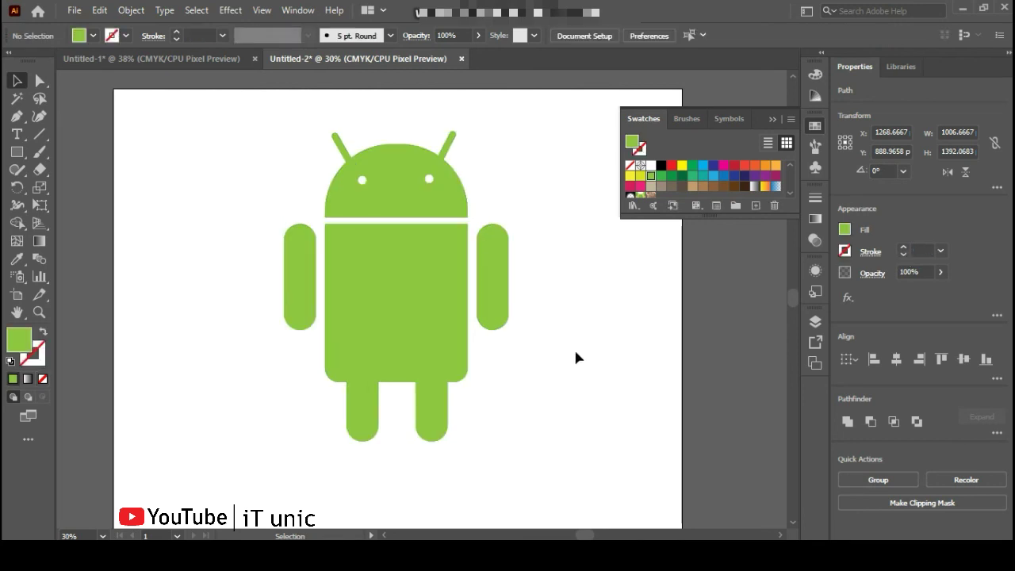